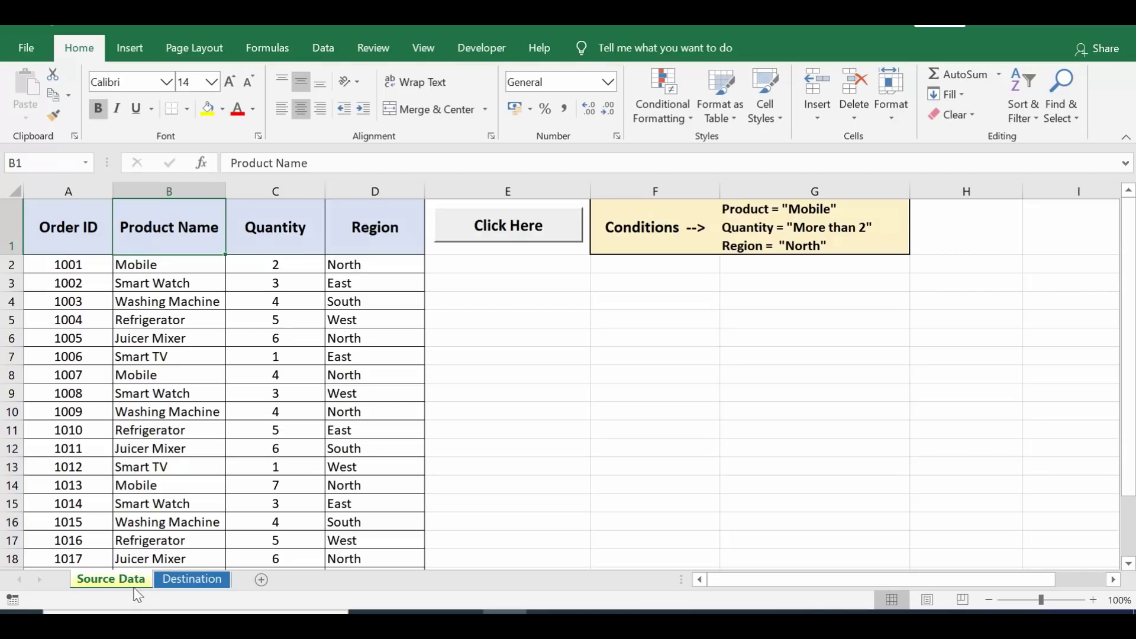
Step: Highlight the Order ID, Product Name, Quantity and Region columns and the three condition rules
left_click_drag(71, 190, 364, 190)
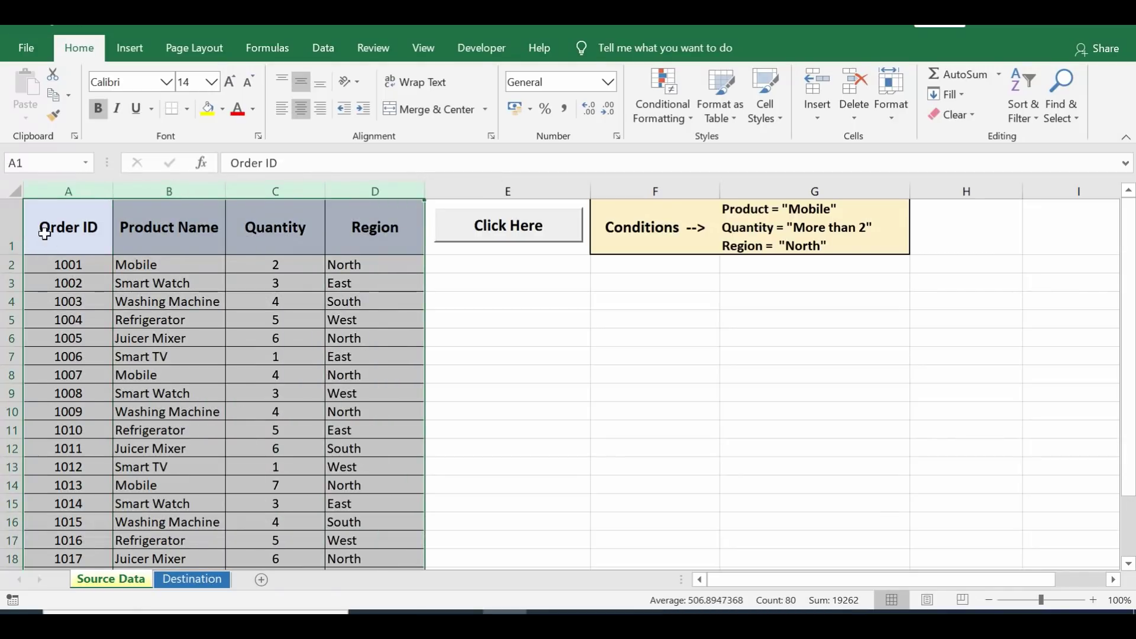
left_click(69, 189)
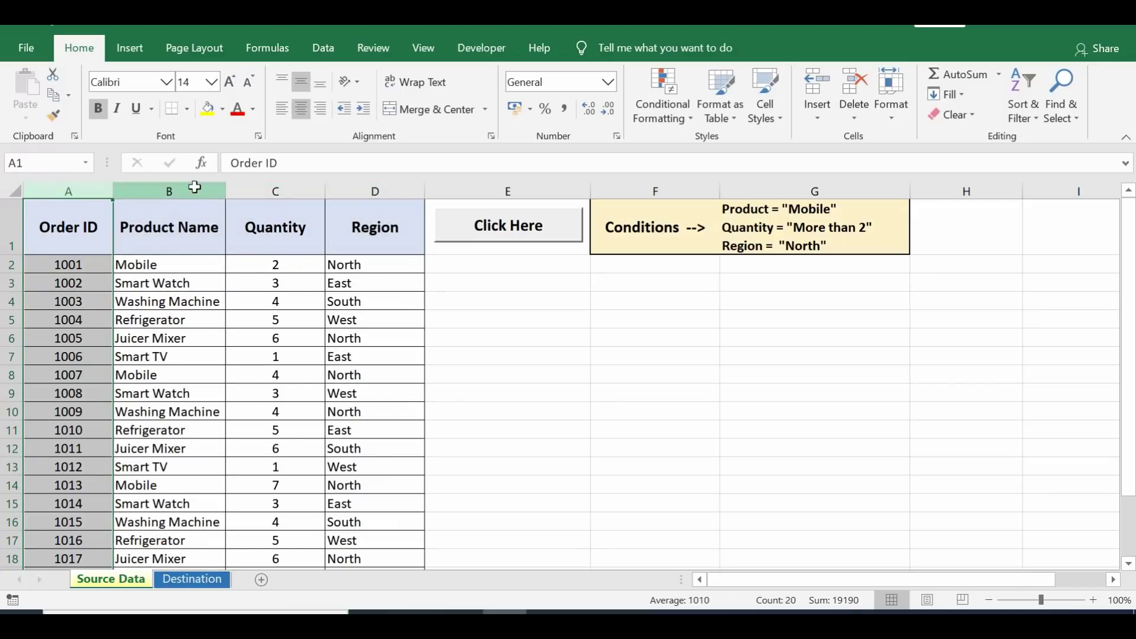
left_click(194, 183)
left_click(273, 189)
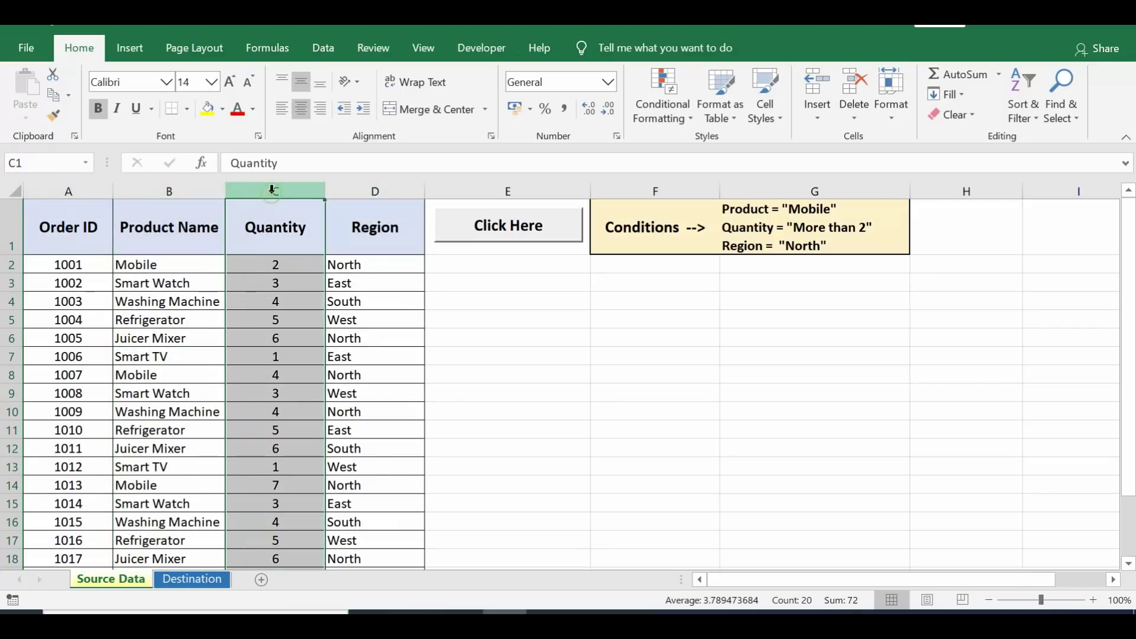
left_click(388, 186)
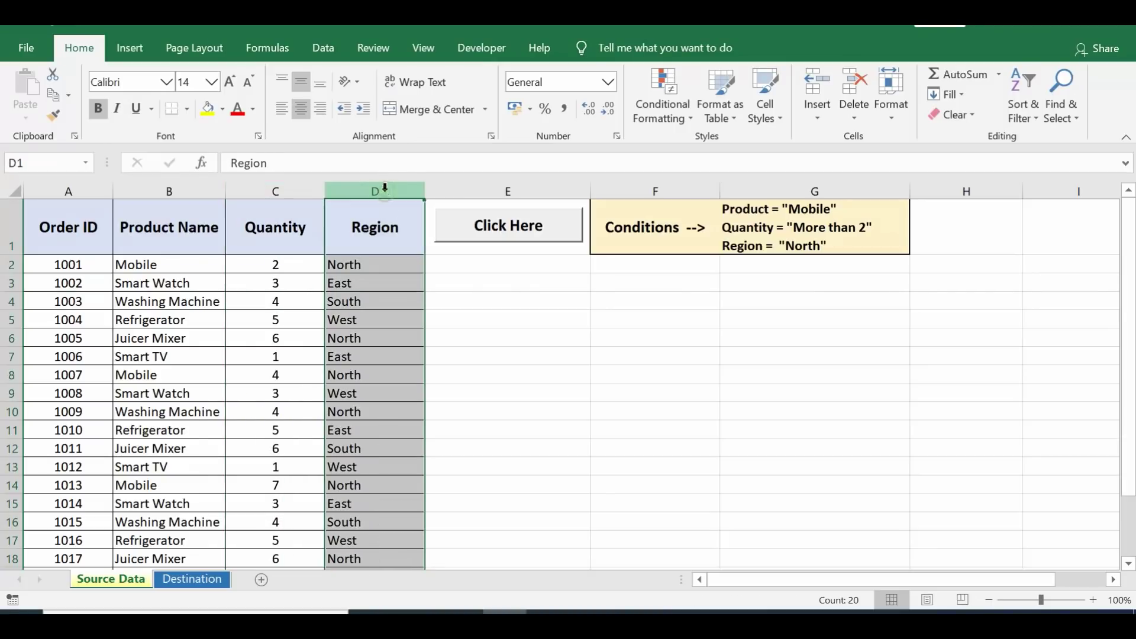
left_click(381, 232)
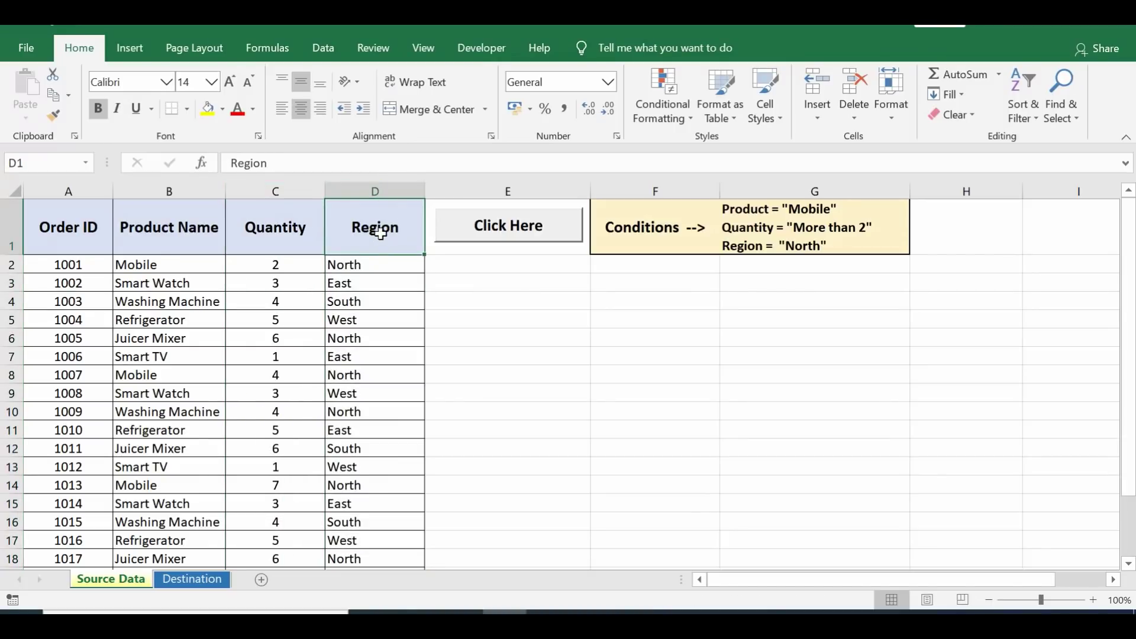
left_click(673, 226)
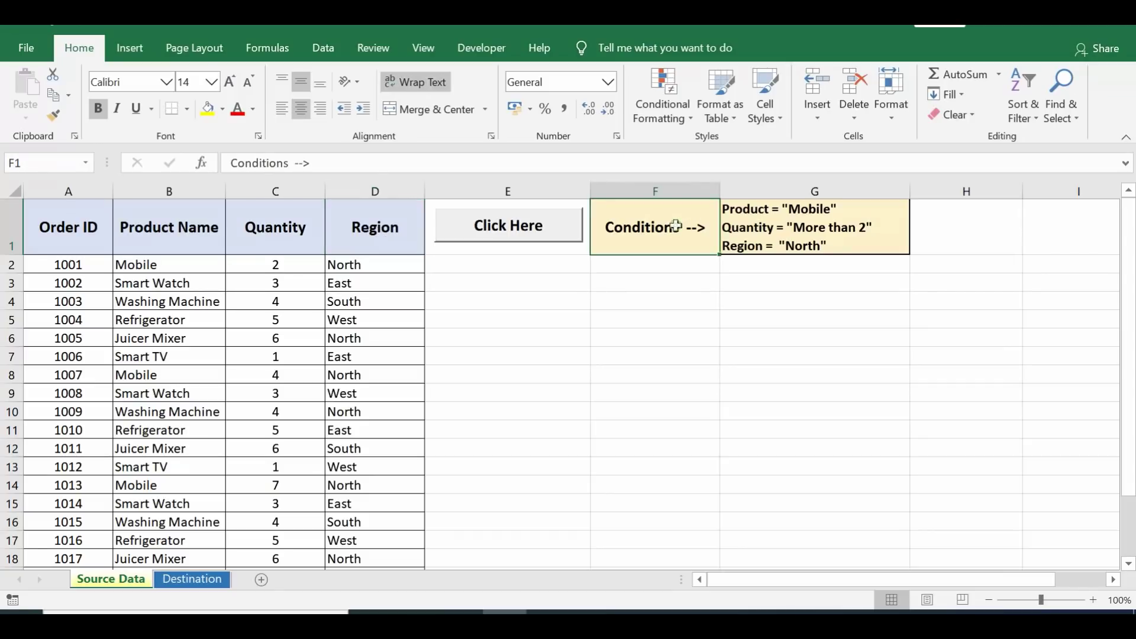
left_click(774, 213)
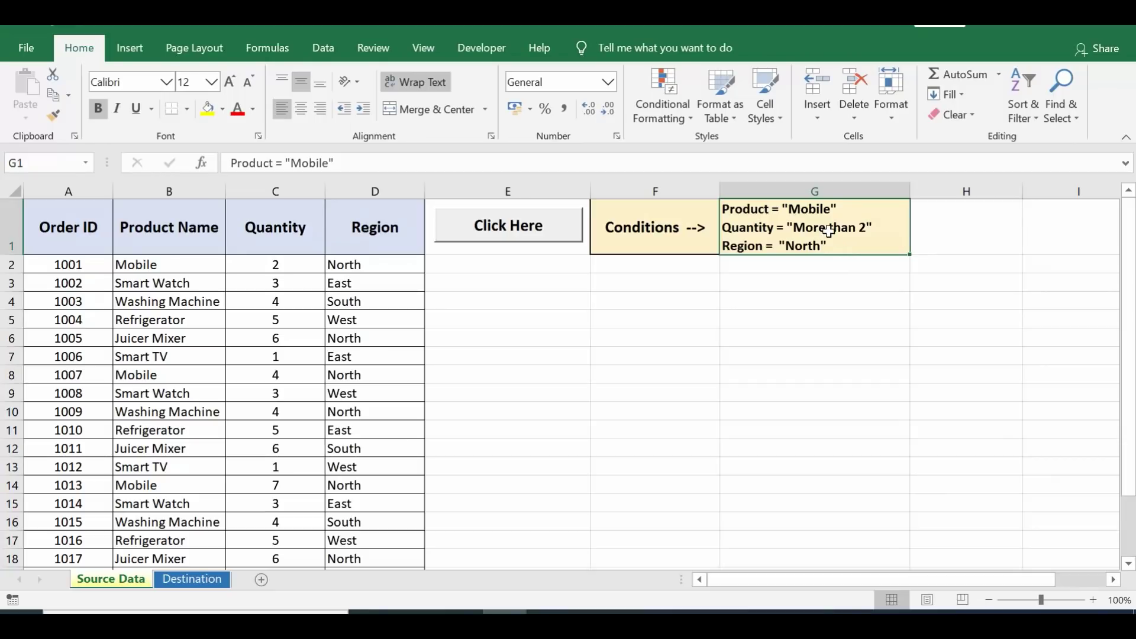
Step: Point out the Mobile and Smart Watch products, their quantities, and the North region entries
left_click(179, 188)
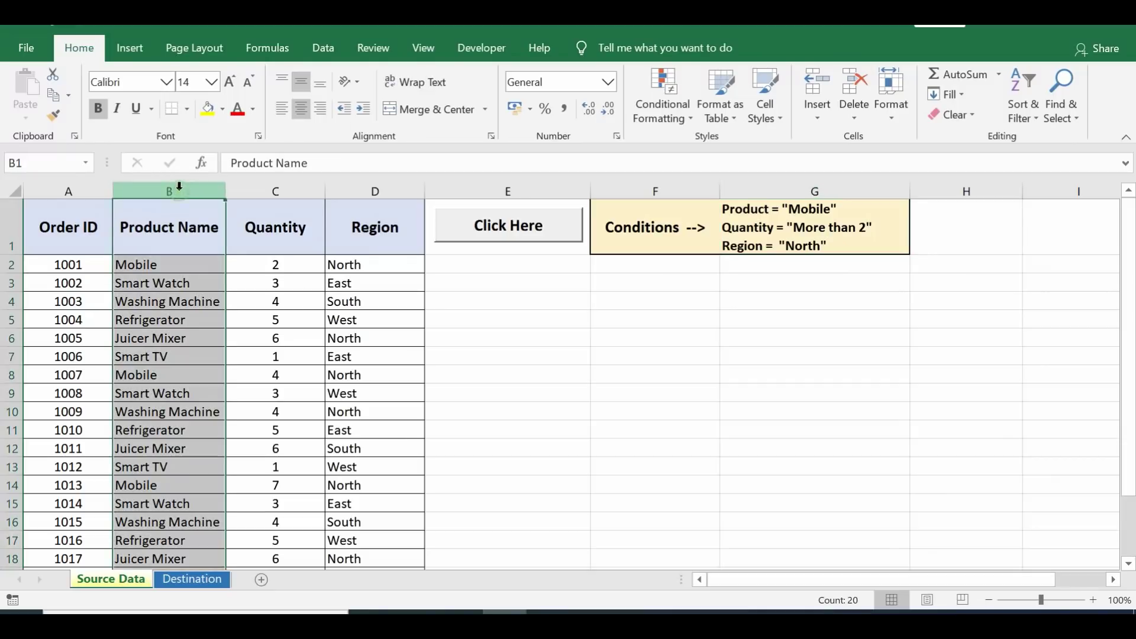
left_click(190, 283)
left_click(184, 266)
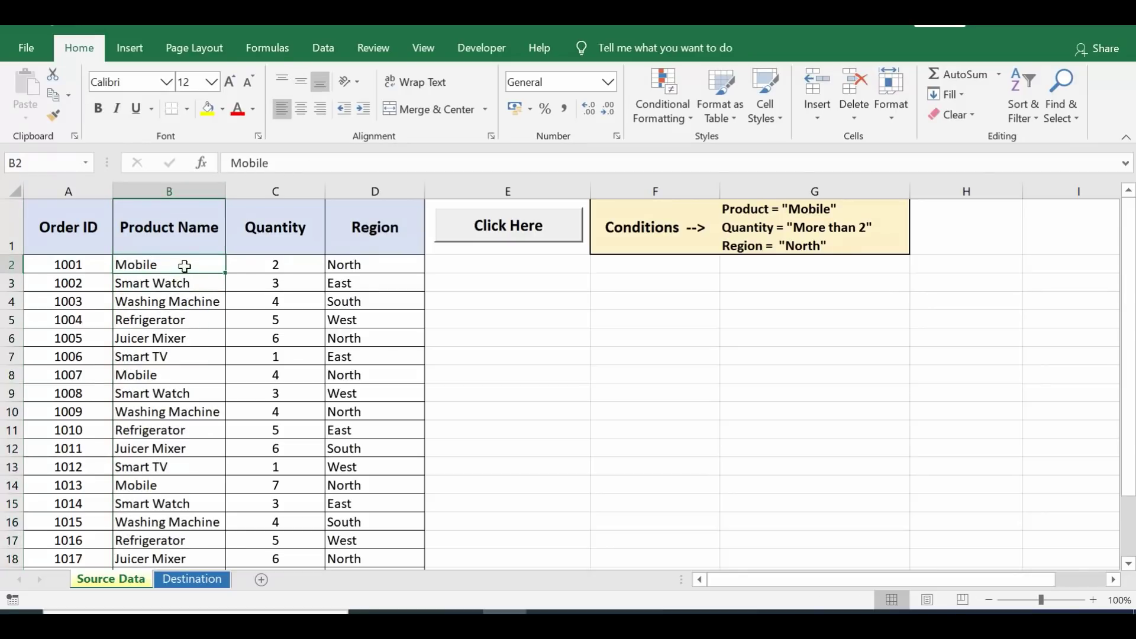
left_click(288, 182)
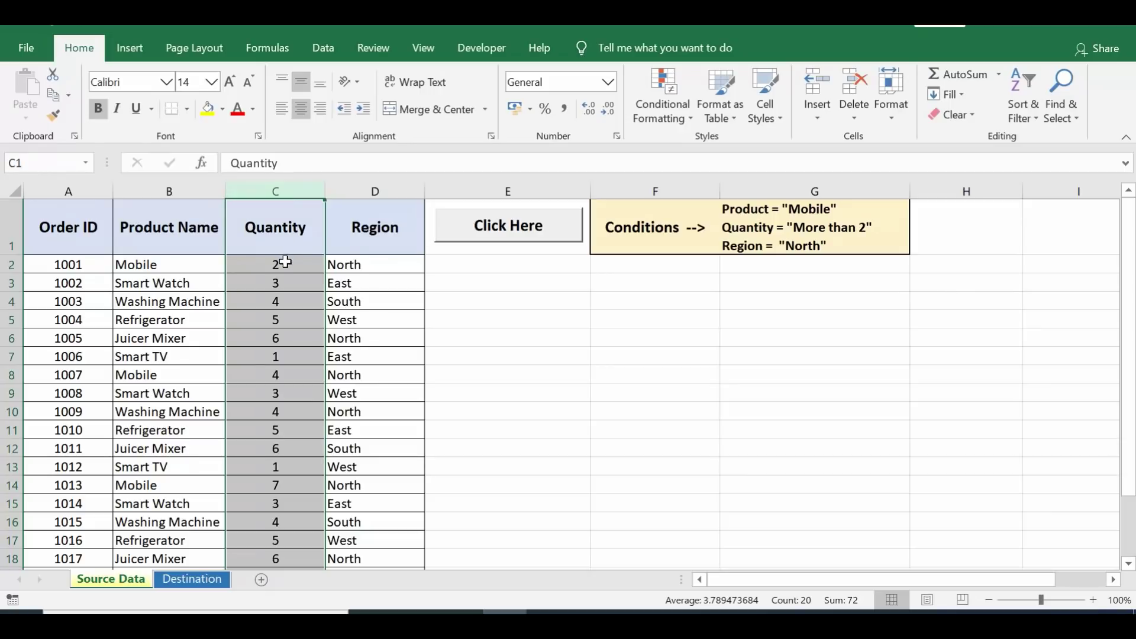
left_click(285, 263)
left_click(280, 341)
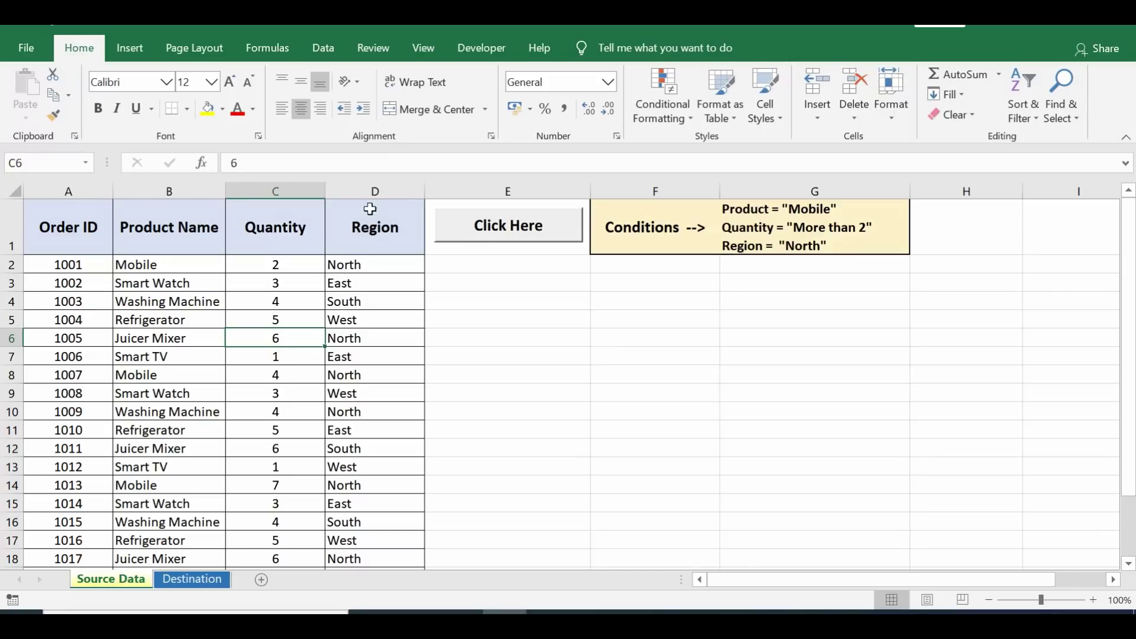
left_click(370, 186)
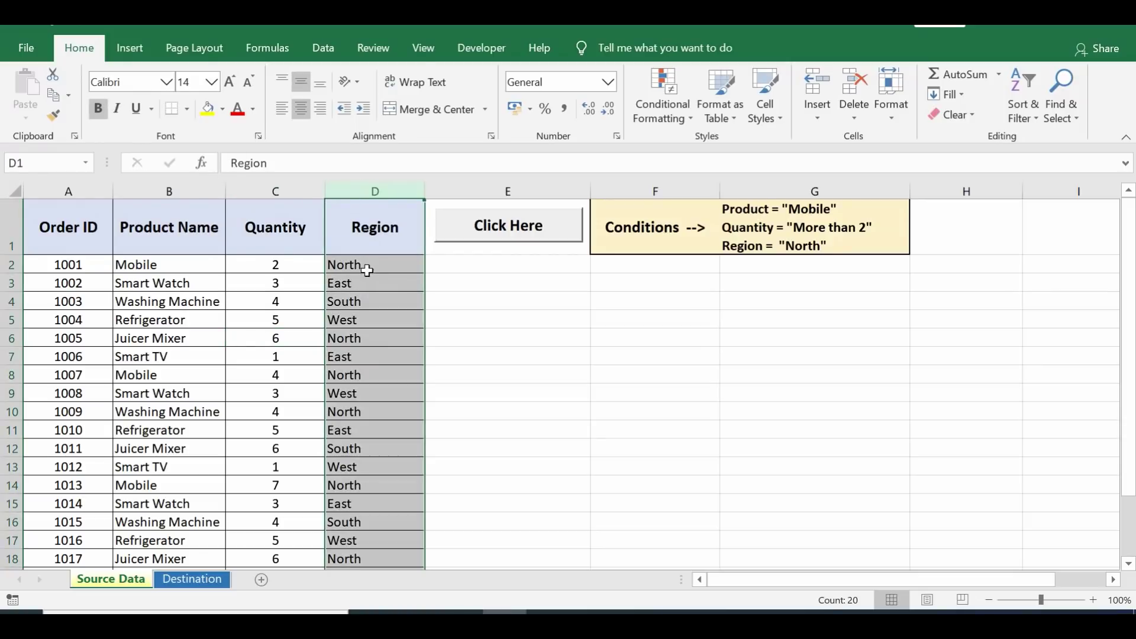
left_click(366, 264)
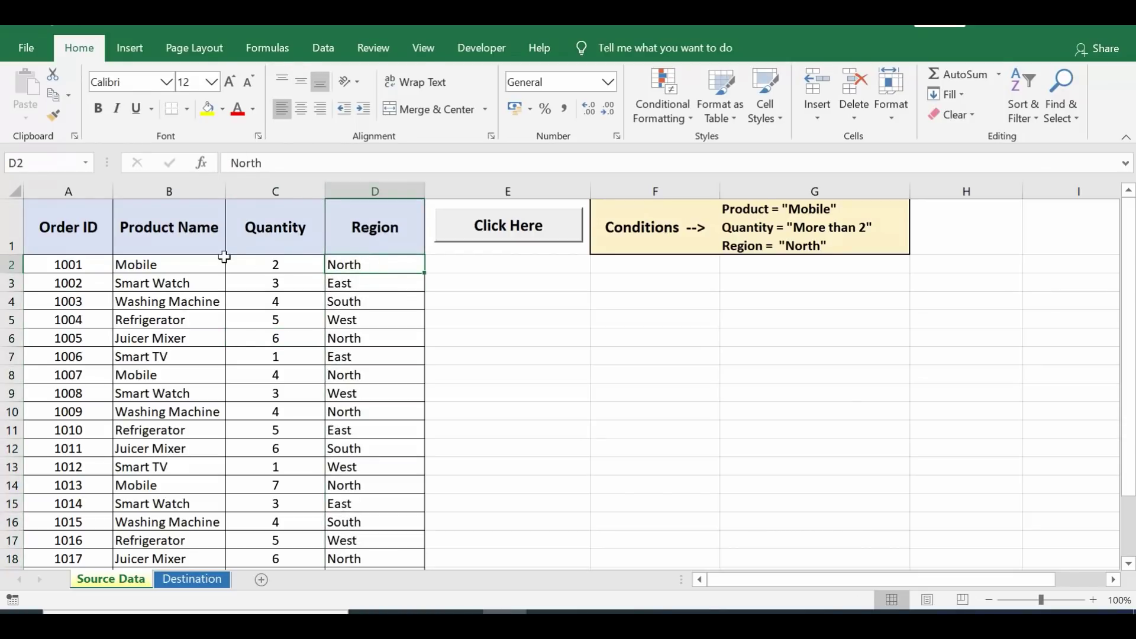
Step: Scan the Order ID column and highlight the rows for orders 1001, 1003, 1005 and 1007
left_click(10, 263)
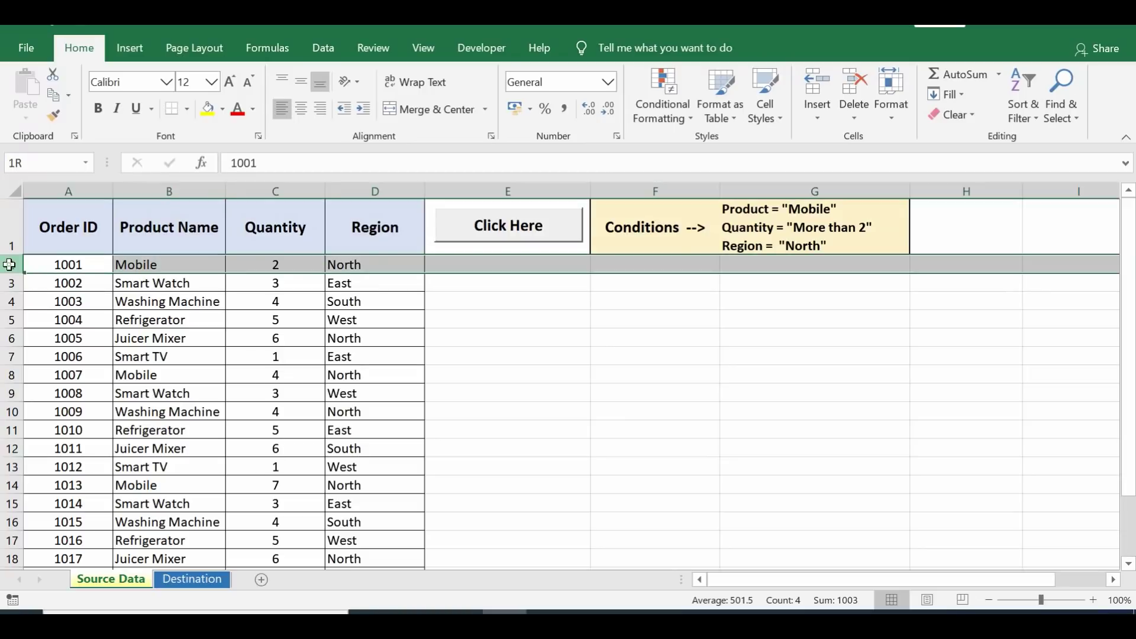
left_click(57, 319)
key("Down")
key("Down")
key("Down")
key("Down")
key("Down")
key("Down")
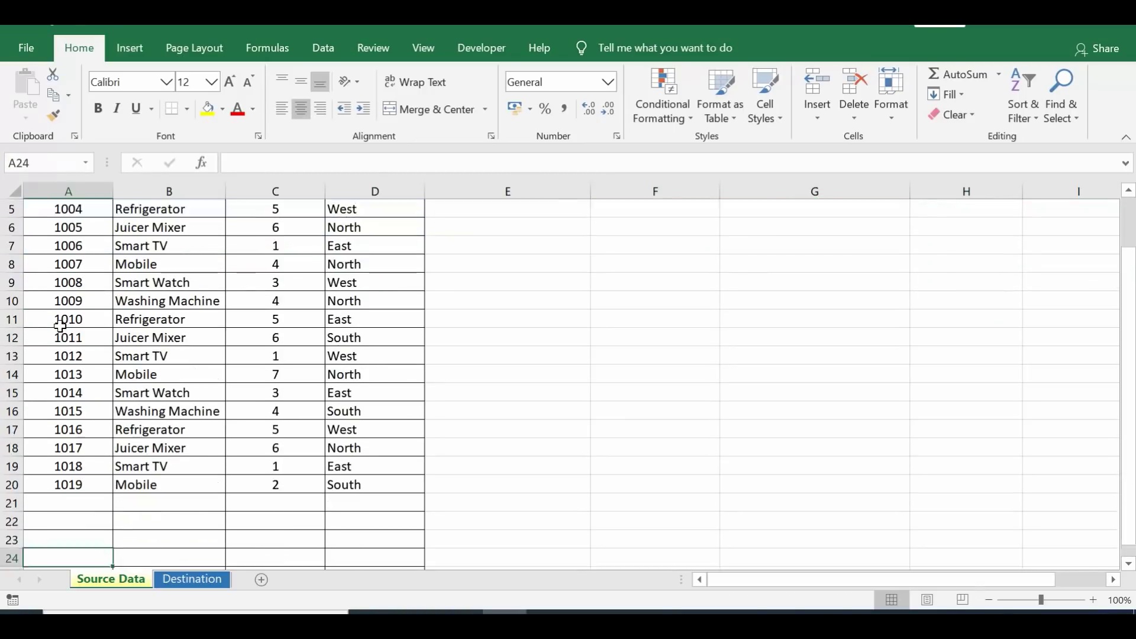
key("Down")
key("Up")
key("Up")
key("Up")
key("Up")
key("Up")
key("Up")
key("Up")
key("Up")
key("Up")
key("Up")
key("Up")
key("Up")
key("Up")
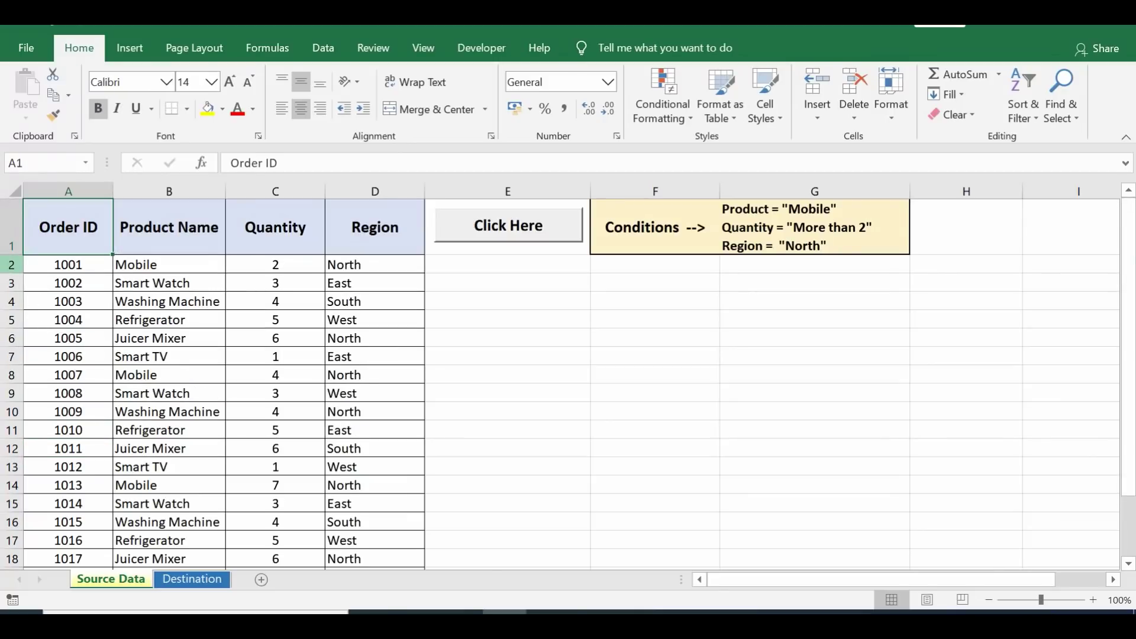
left_click(13, 264)
left_click(13, 300)
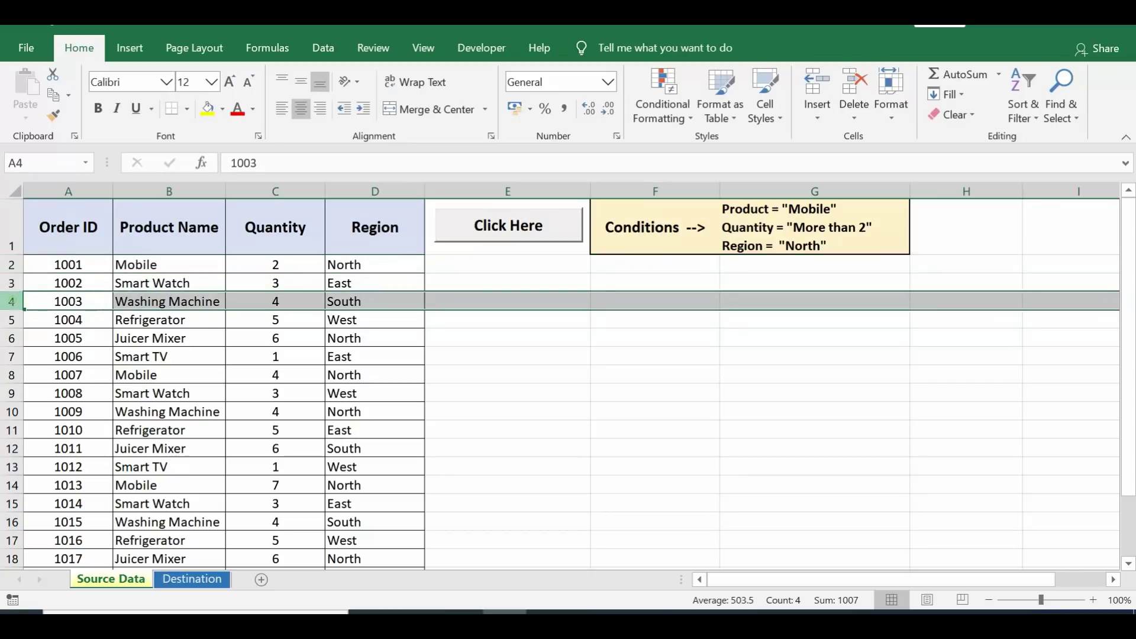
left_click(12, 338)
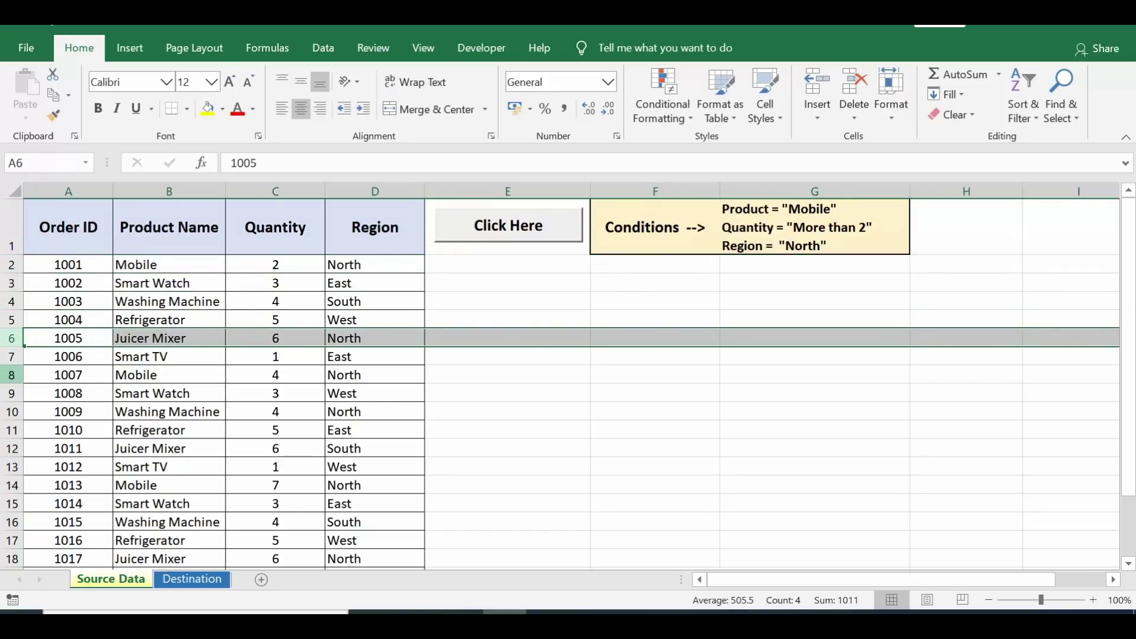
left_click(12, 375)
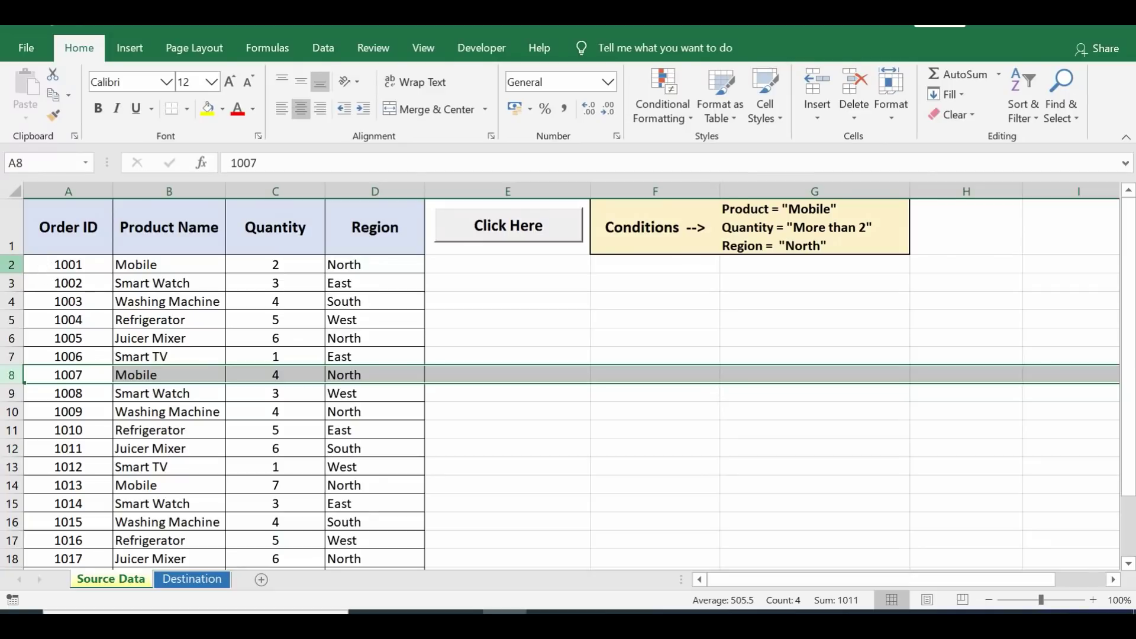
left_click(12, 264)
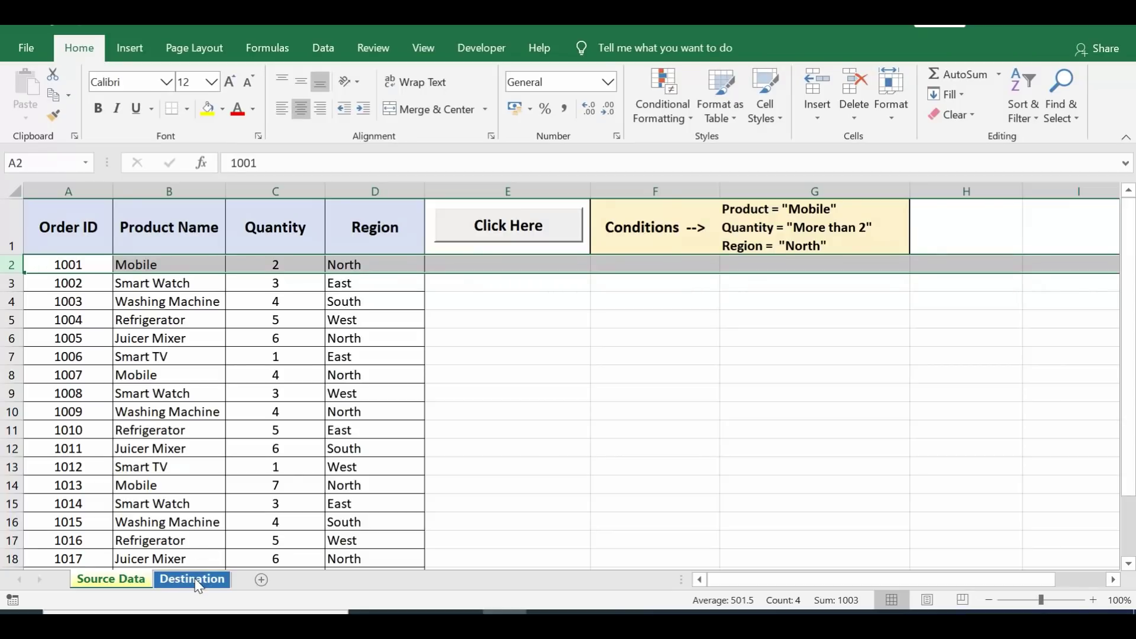
Step: Glance at the Destination sheet, return to Source Data, and run the row-copying macro
left_click(195, 580)
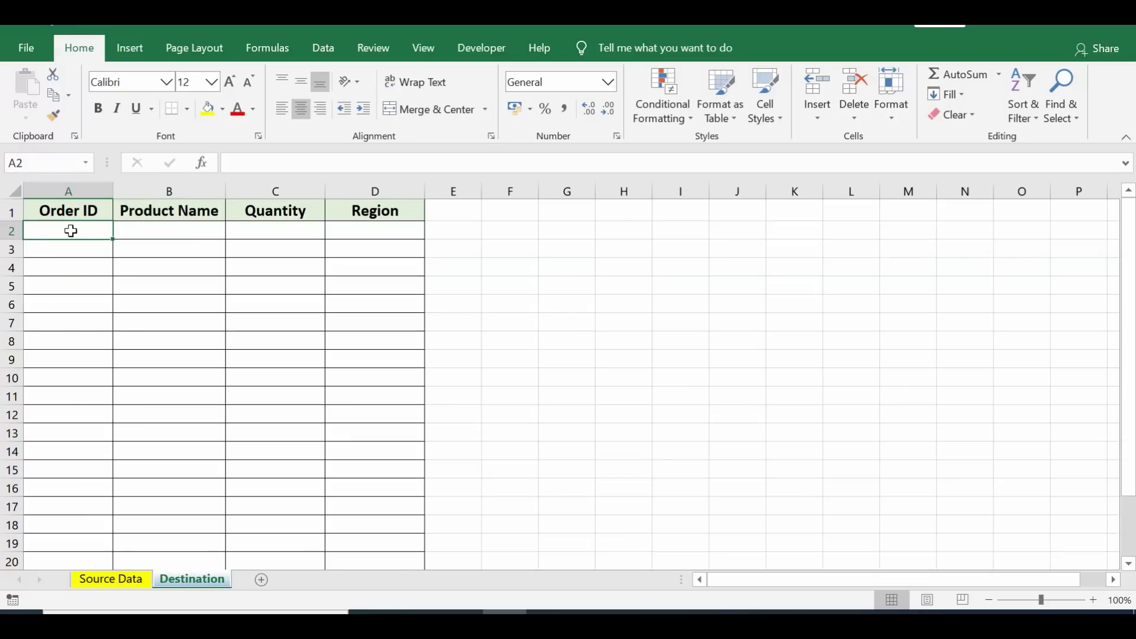
left_click(115, 579)
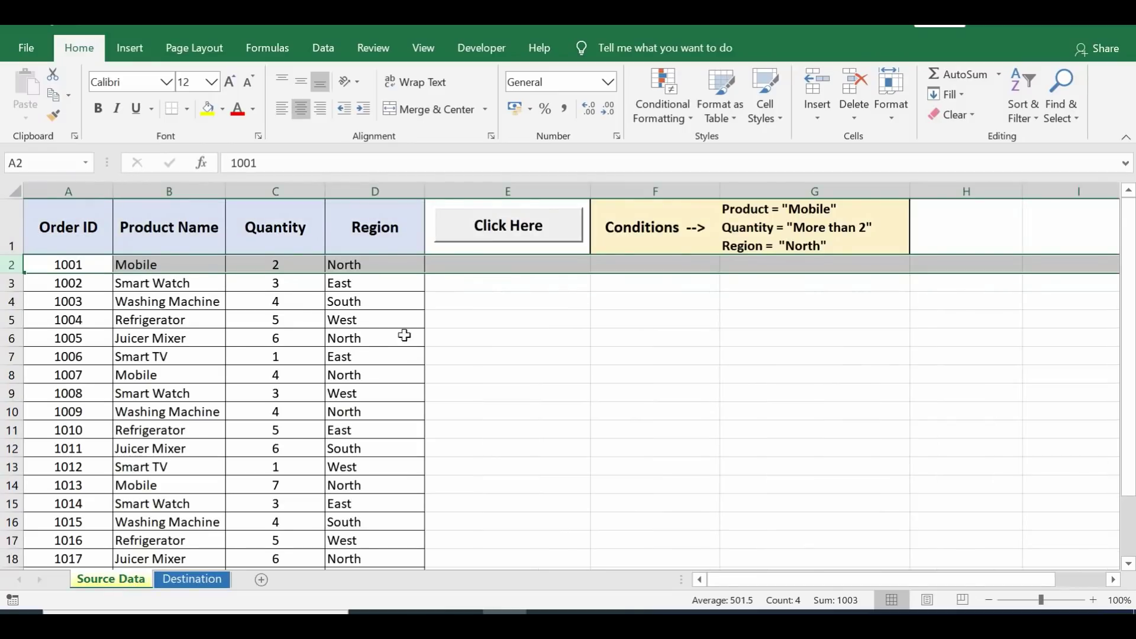
left_click(377, 236)
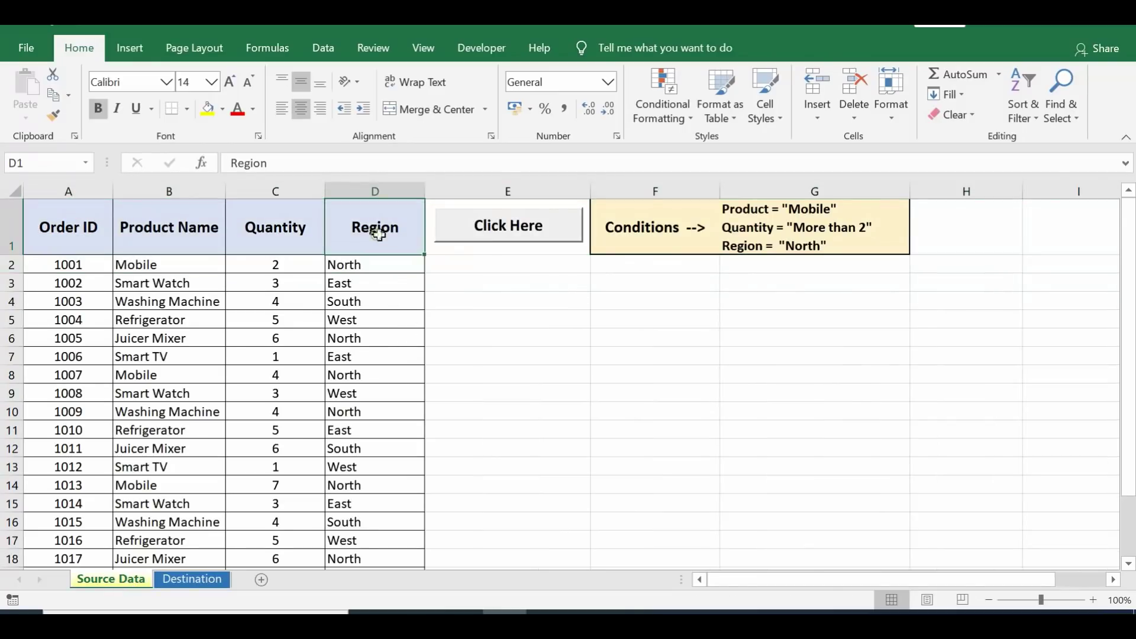
left_click(521, 234)
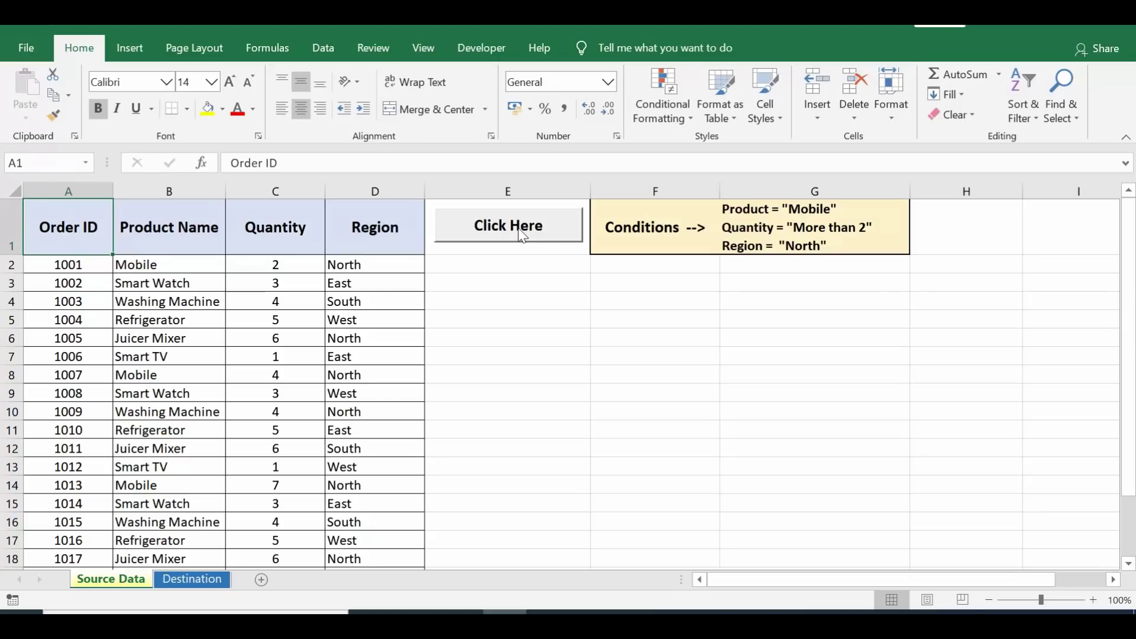
left_click(785, 229)
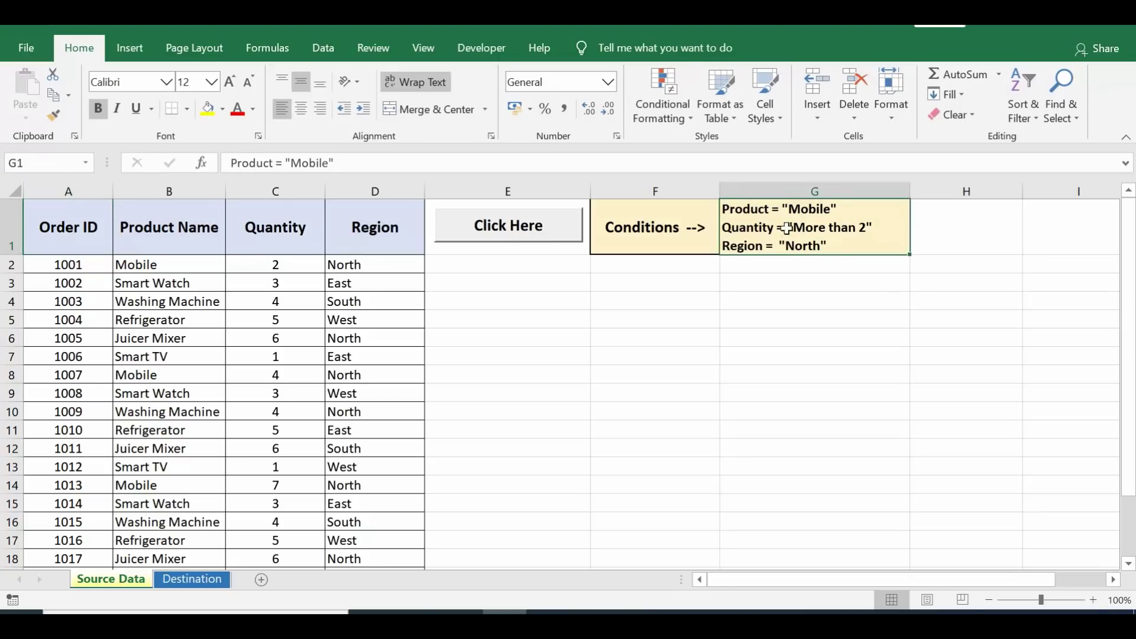
left_click(184, 227)
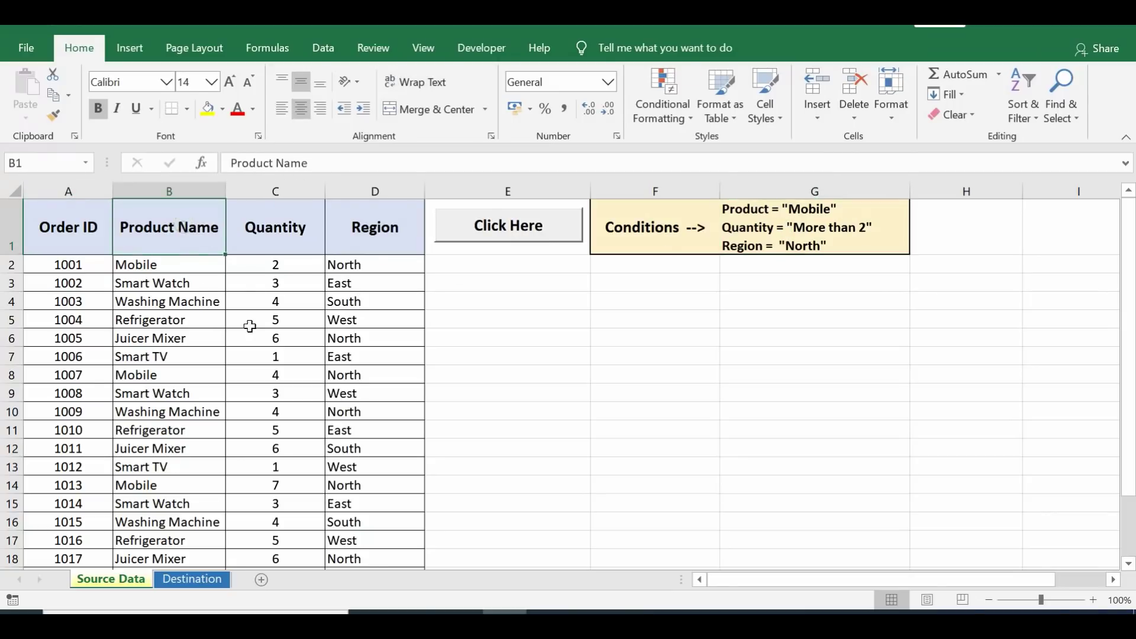
Step: Inspect pasted rows 2 and 3 (orders 1007, 1013) on Destination, then return to Source Data
left_click(192, 580)
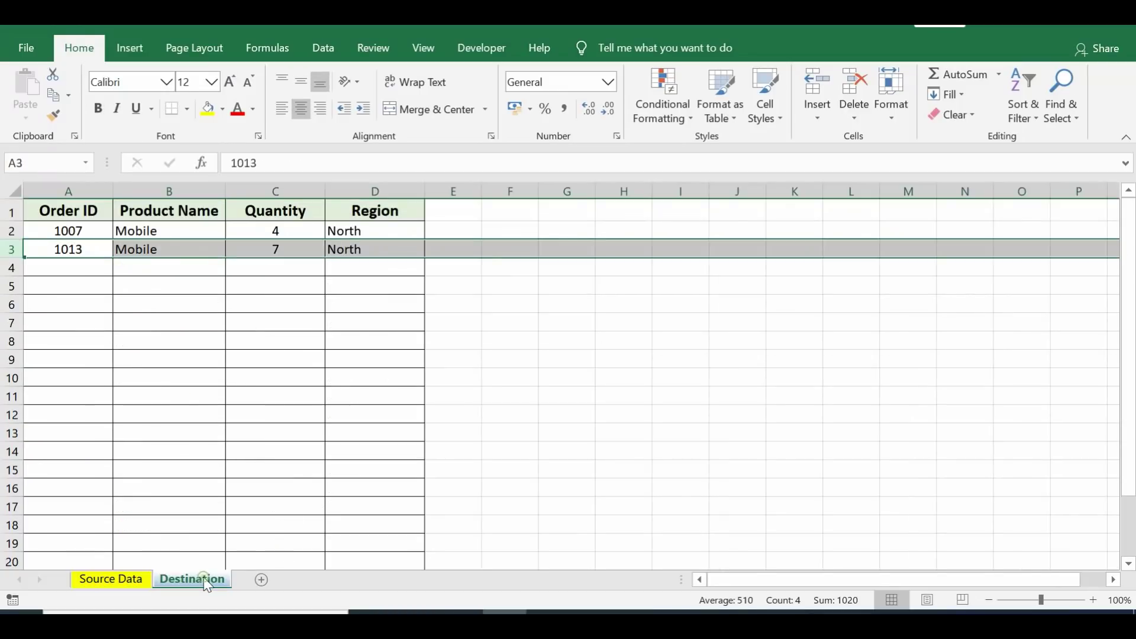
left_click(81, 229)
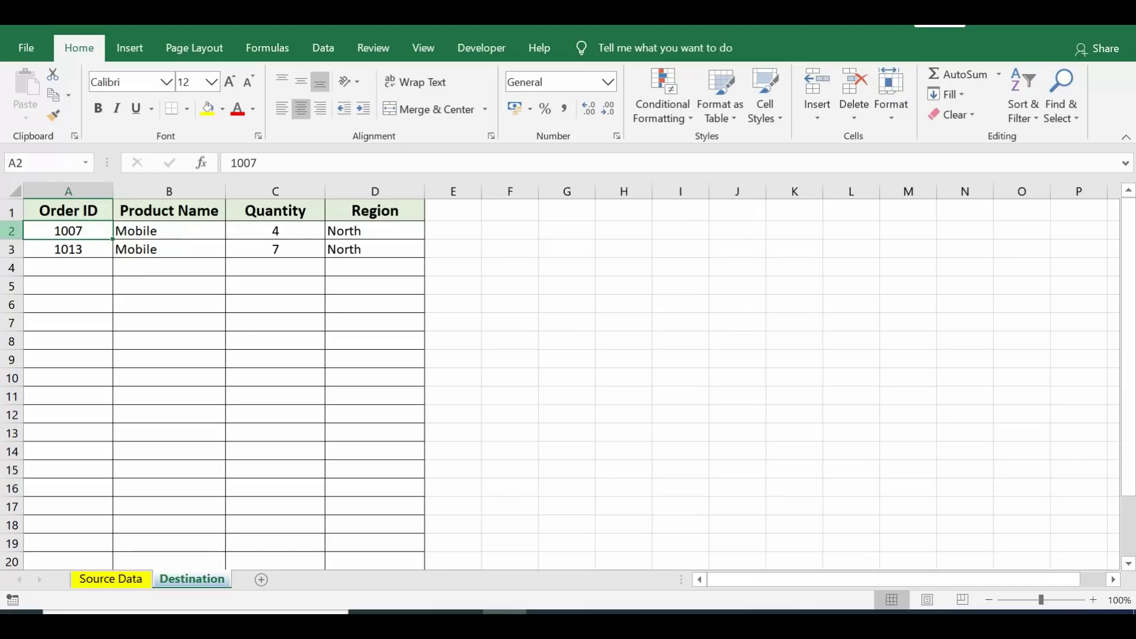
key("shift+space")
left_click(10, 248)
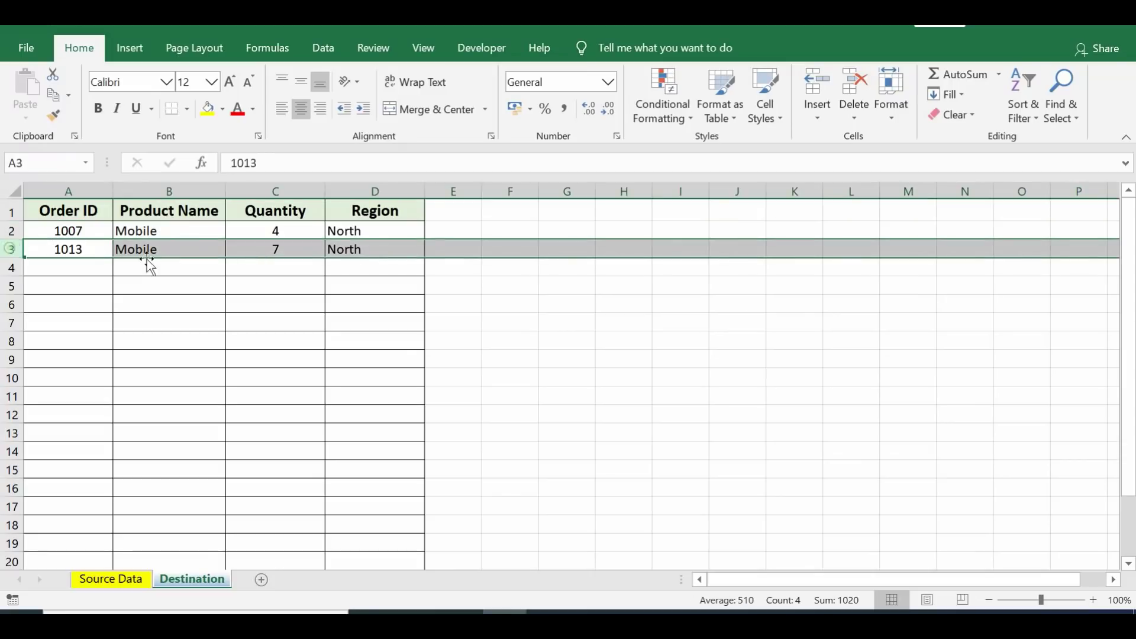
left_click(183, 231)
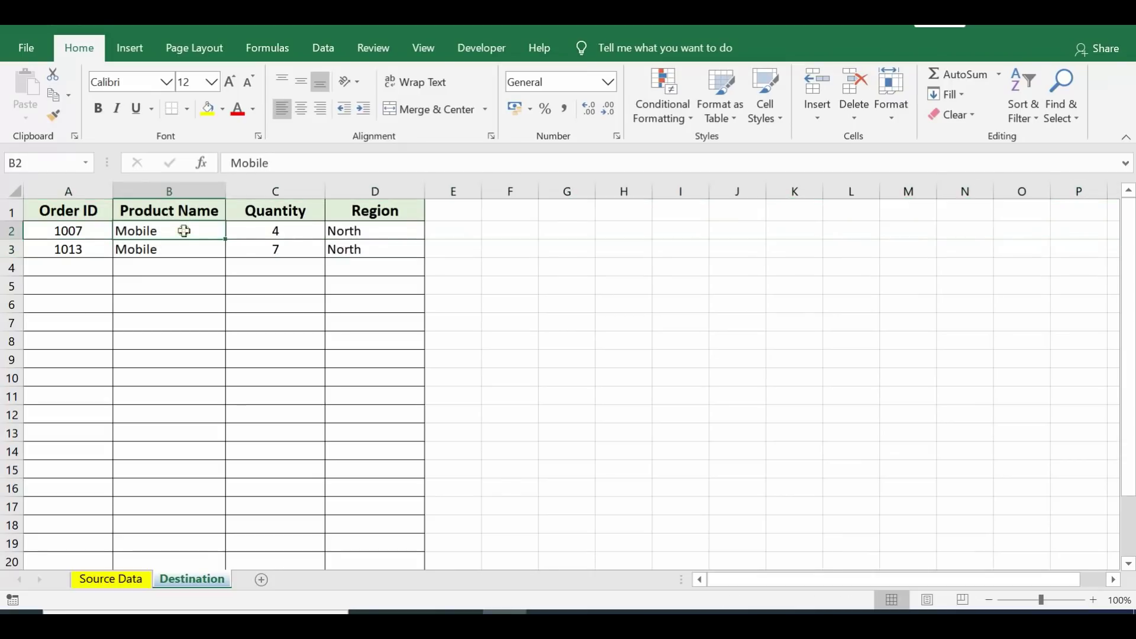
left_click(72, 217)
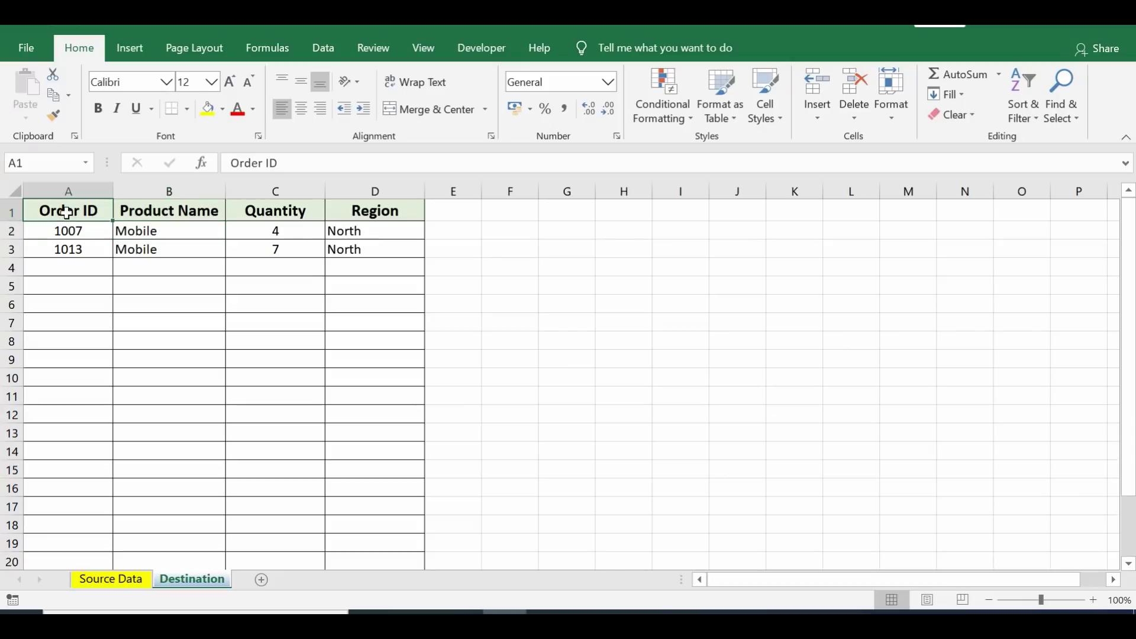
left_click(113, 580)
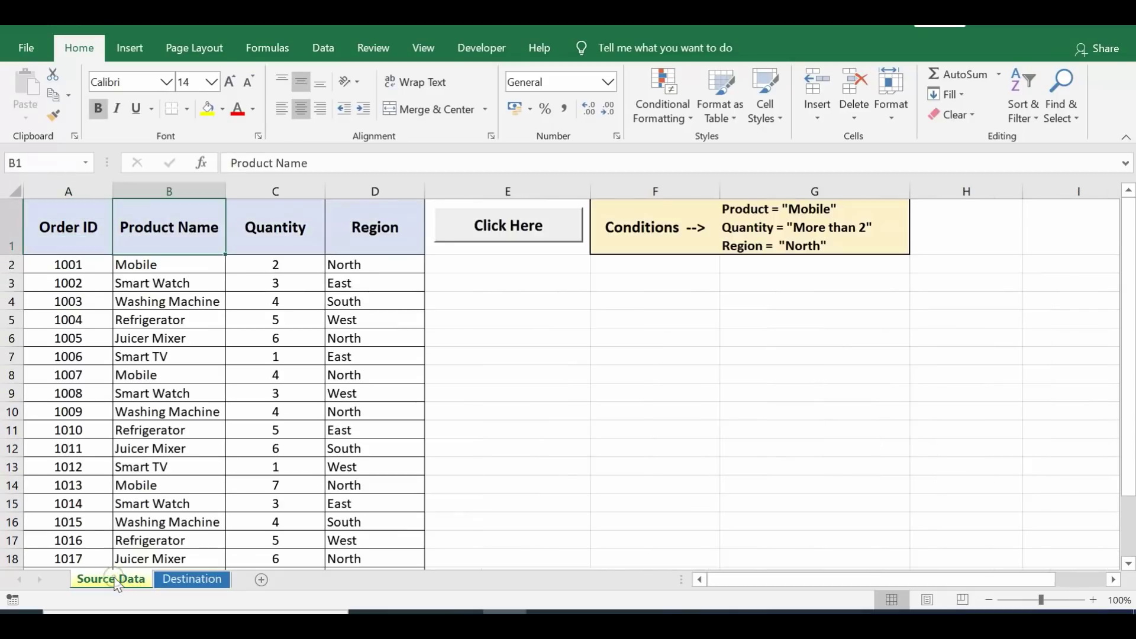
left_click(68, 228)
left_click(12, 191)
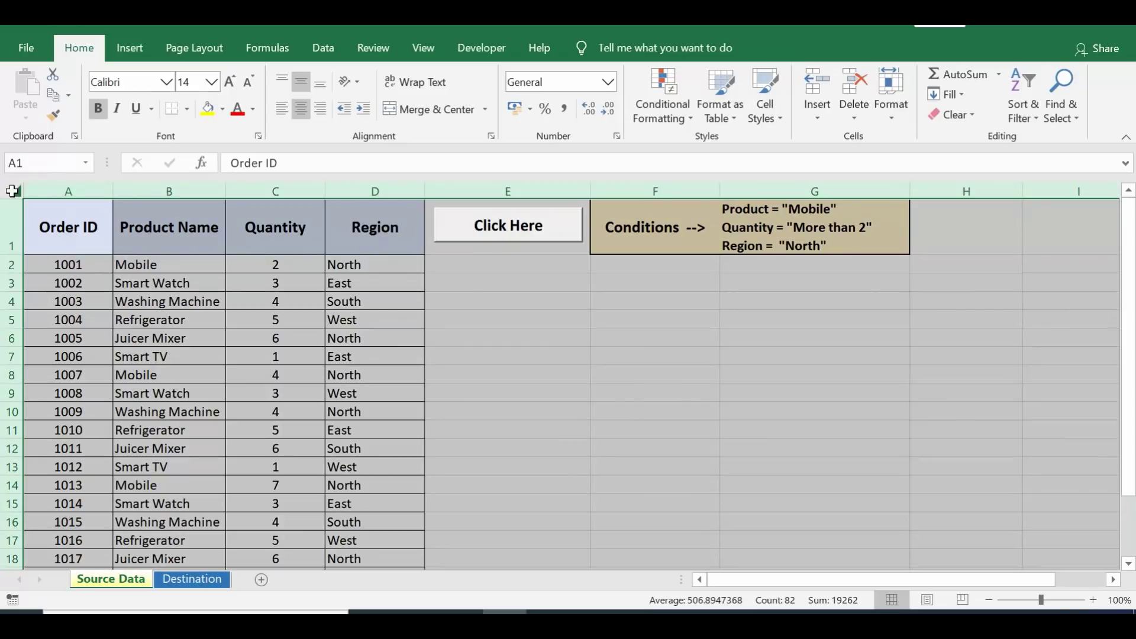
key("ctrl+shift+l")
left_click(160, 224)
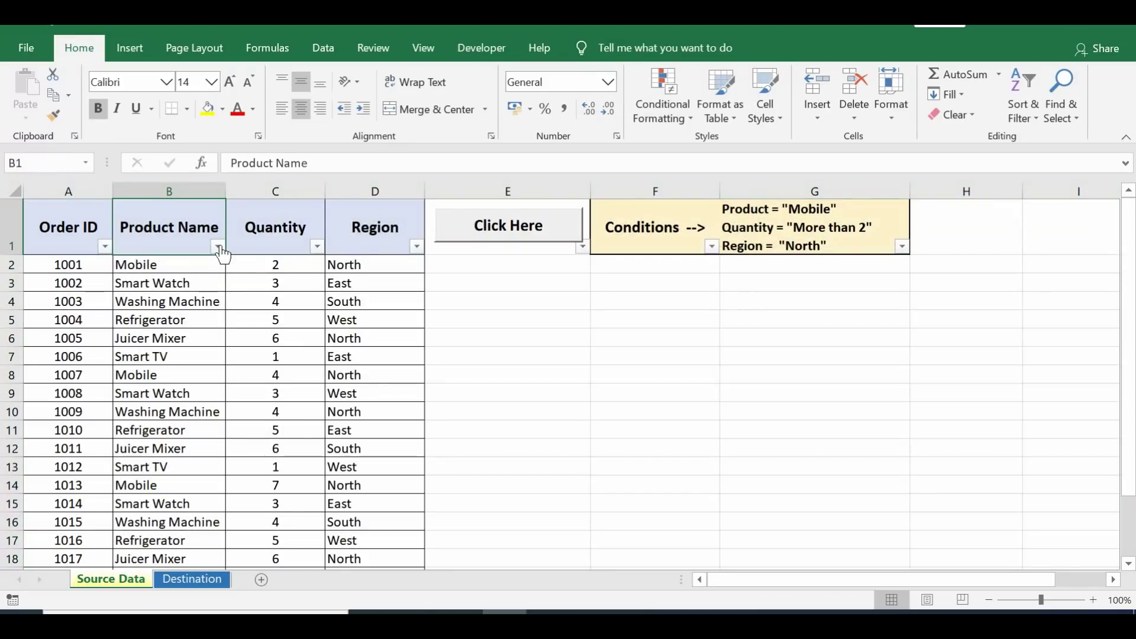
left_click(218, 246)
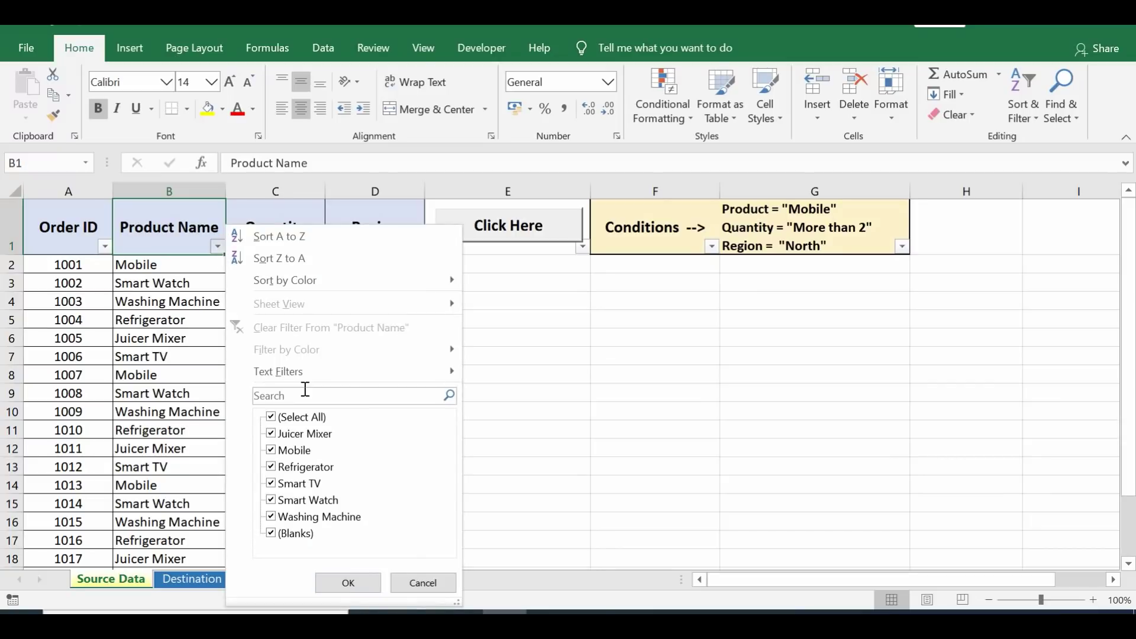
left_click(273, 417)
left_click(271, 451)
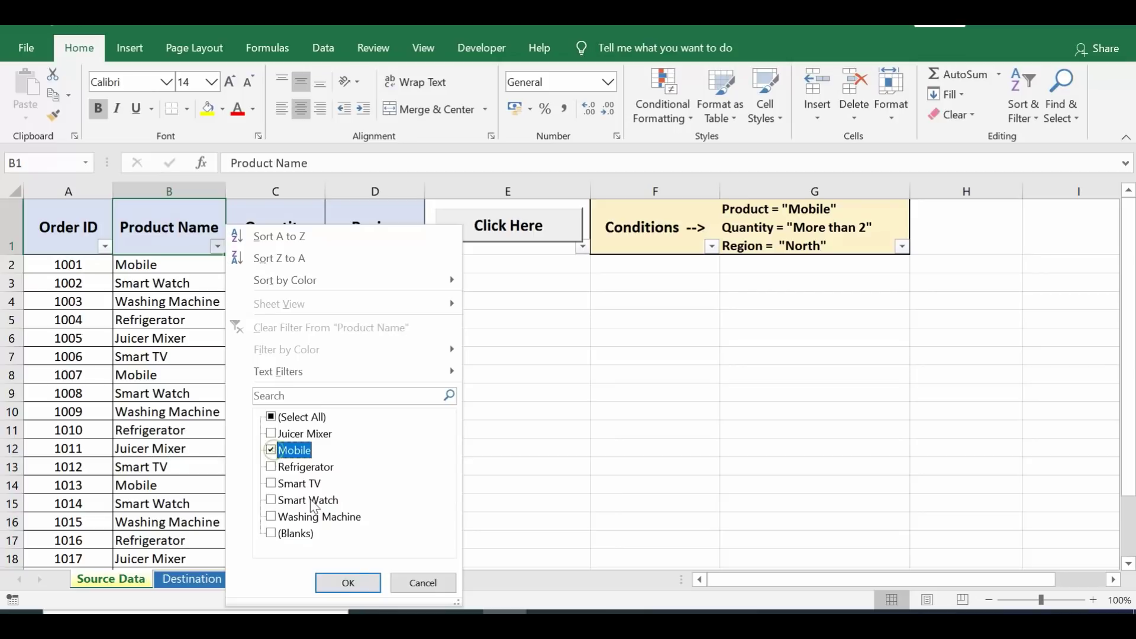
left_click(349, 583)
left_click(255, 224)
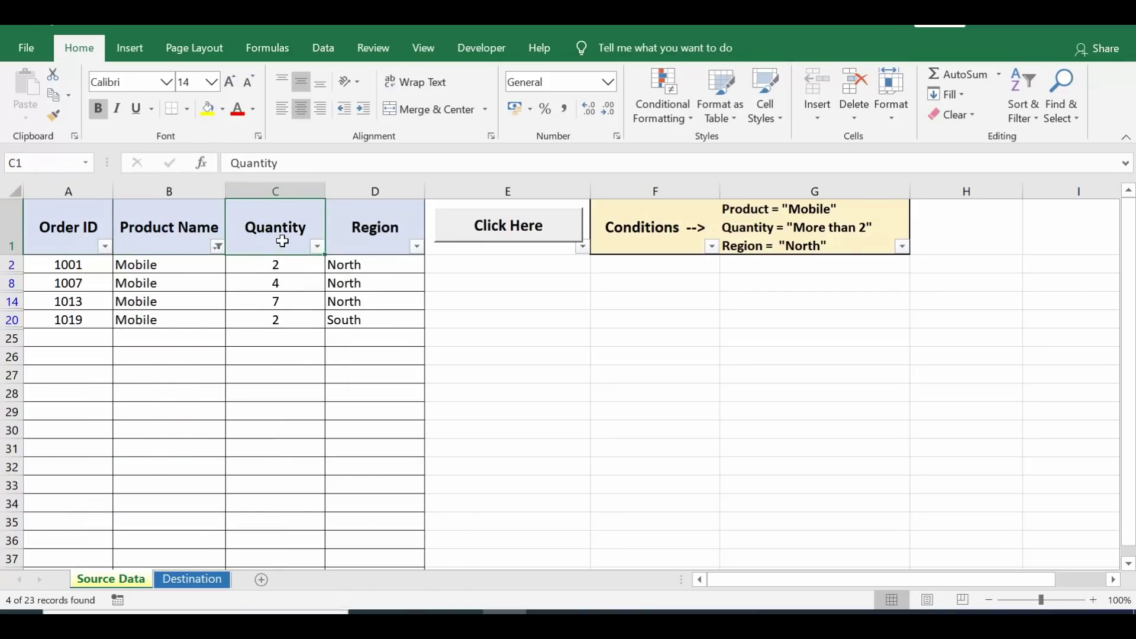
left_click(317, 247)
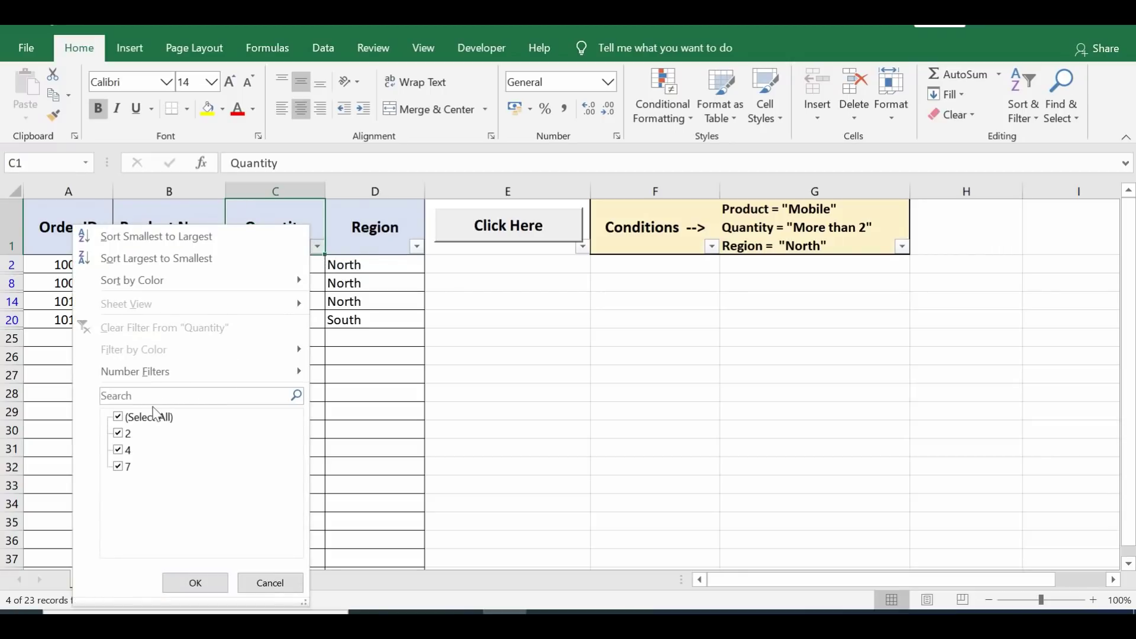
left_click(118, 434)
left_click(194, 583)
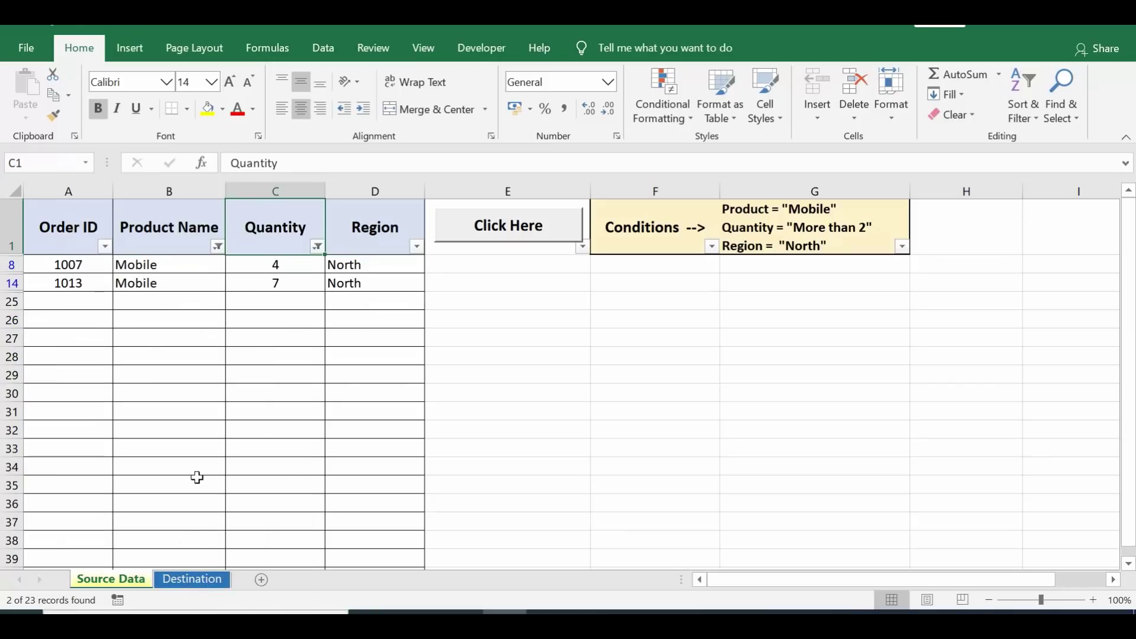
left_click(7, 265)
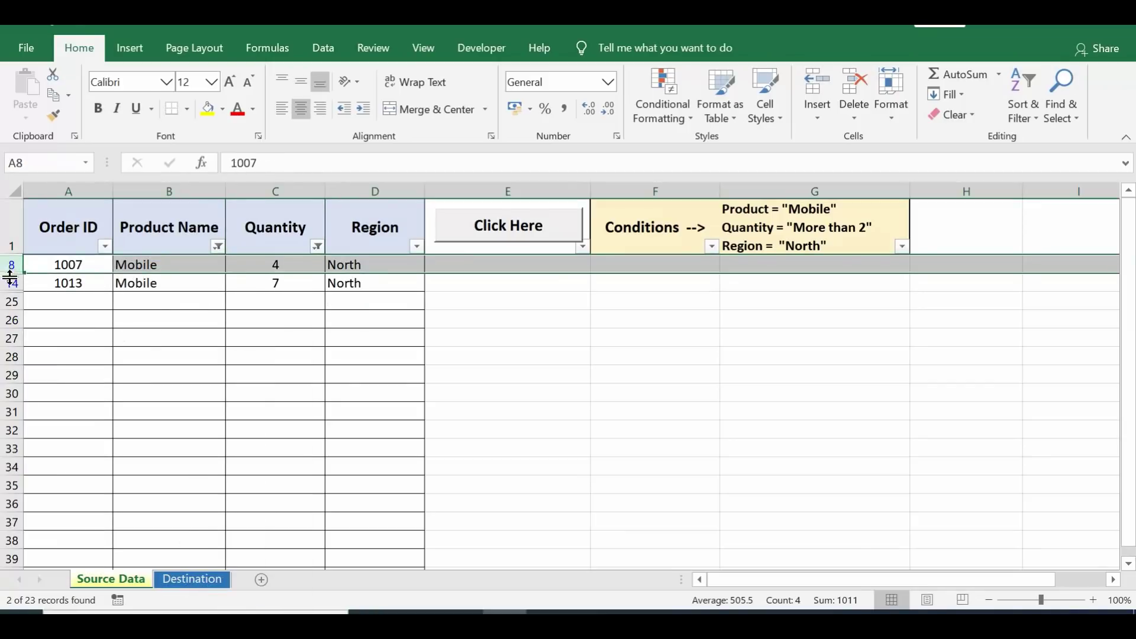
left_click(11, 282)
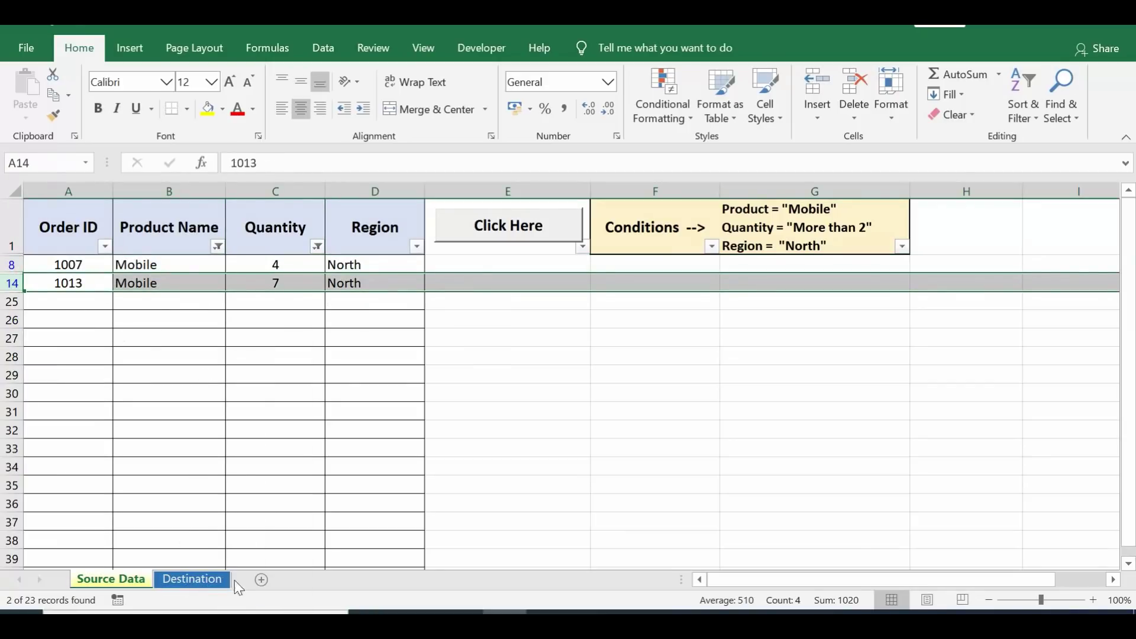
left_click(212, 587)
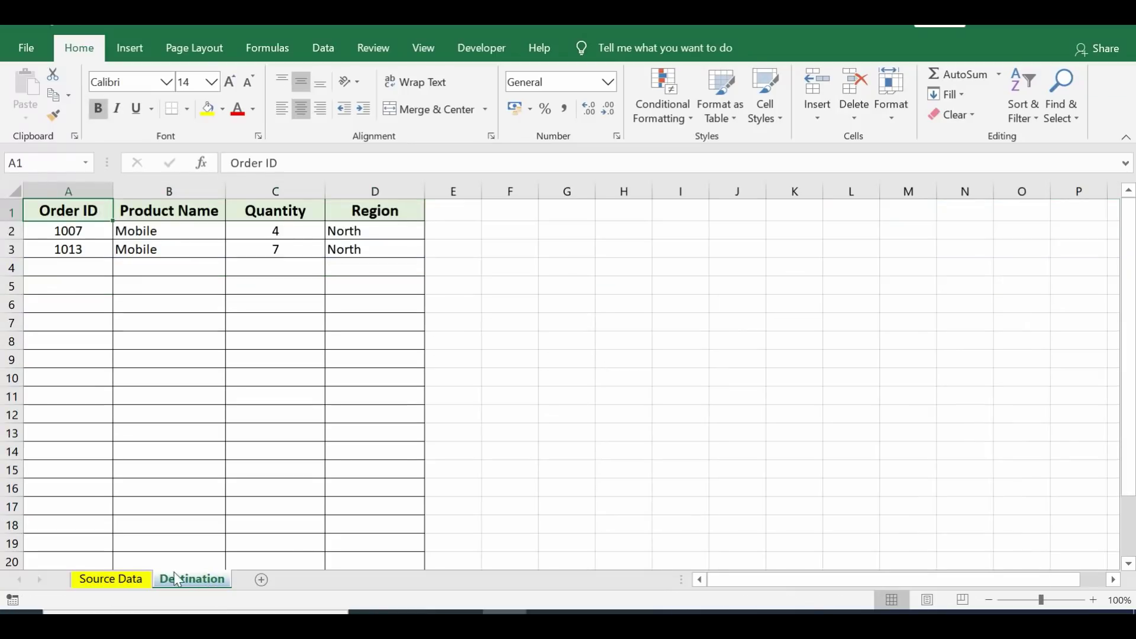
left_click(125, 579)
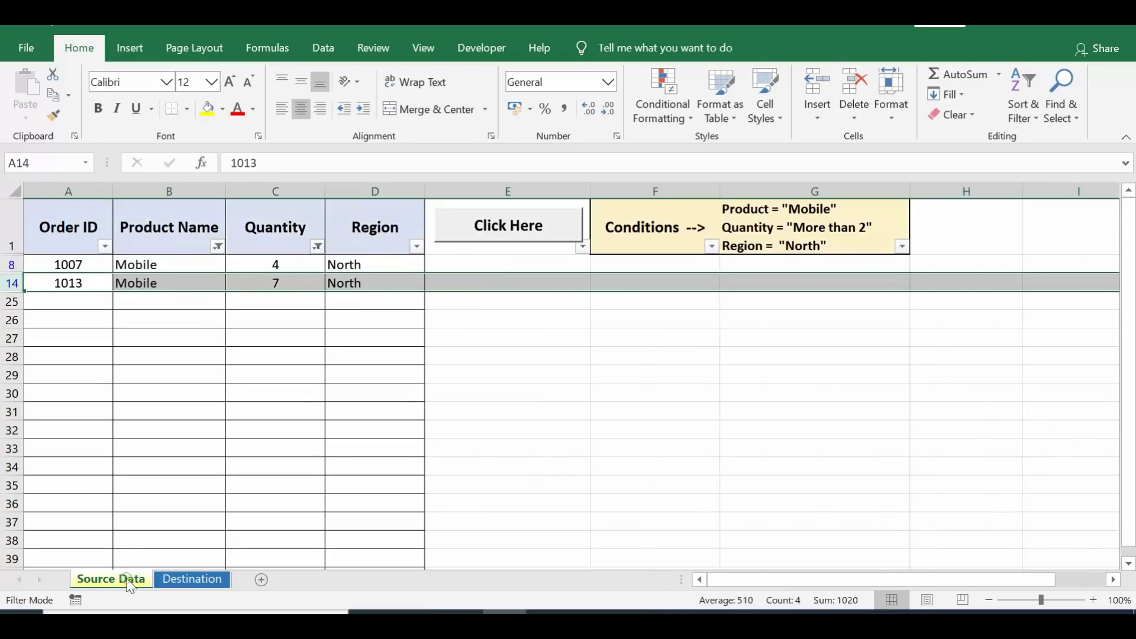
left_click(15, 194)
key("alt+d")
key("f")
key("f")
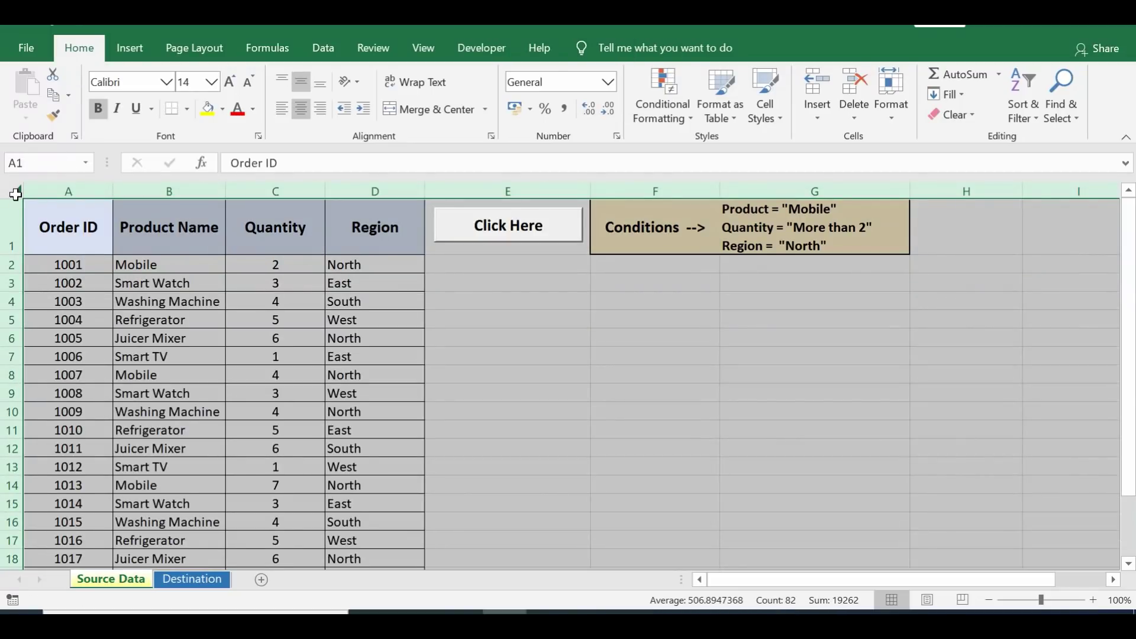
Step: Turn on Design Mode from the Developer tab and select the Click Here button
left_click(238, 235)
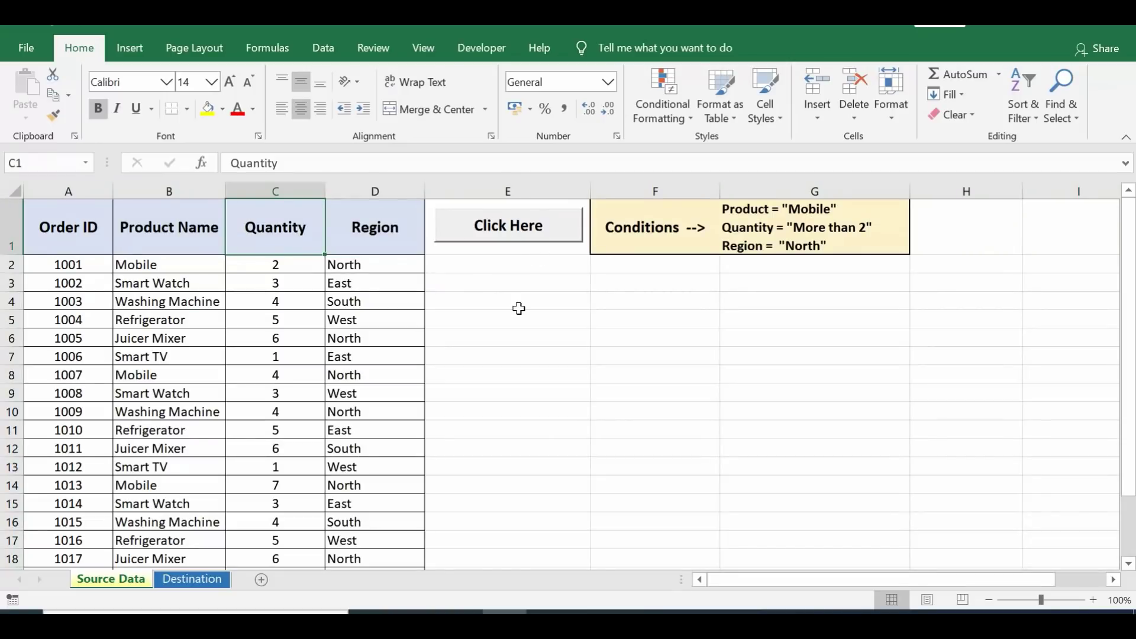
left_click(480, 53)
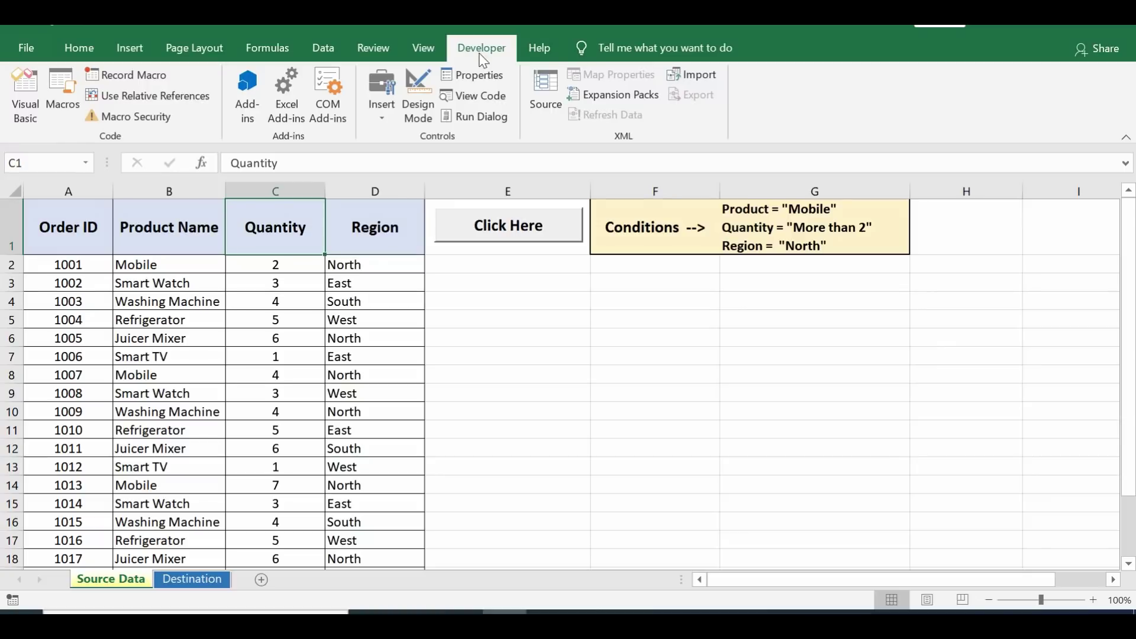
left_click(414, 109)
left_click(527, 226)
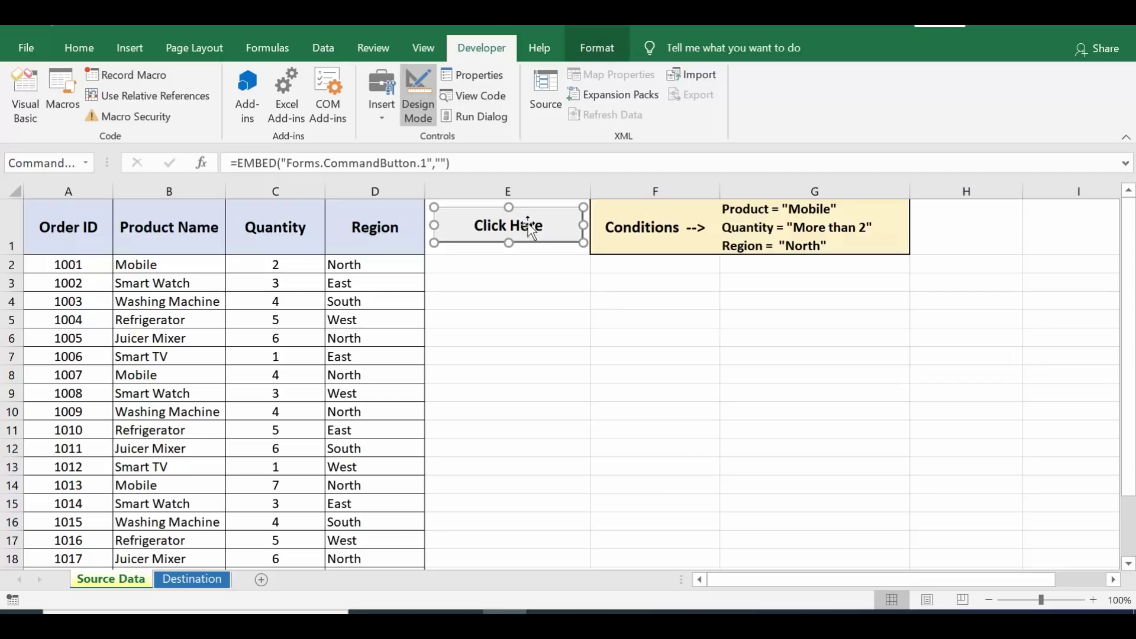
Step: Open the Click Here button's code in the VBA editor and delete its row-copying loop
double_click(528, 226)
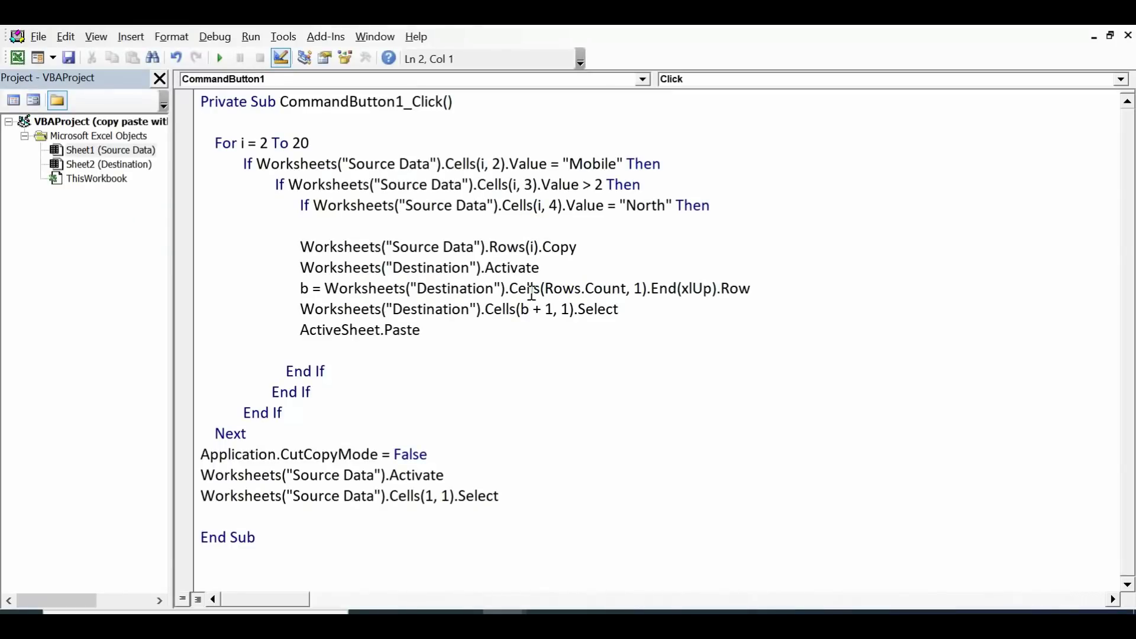
left_click_drag(502, 496, 202, 148)
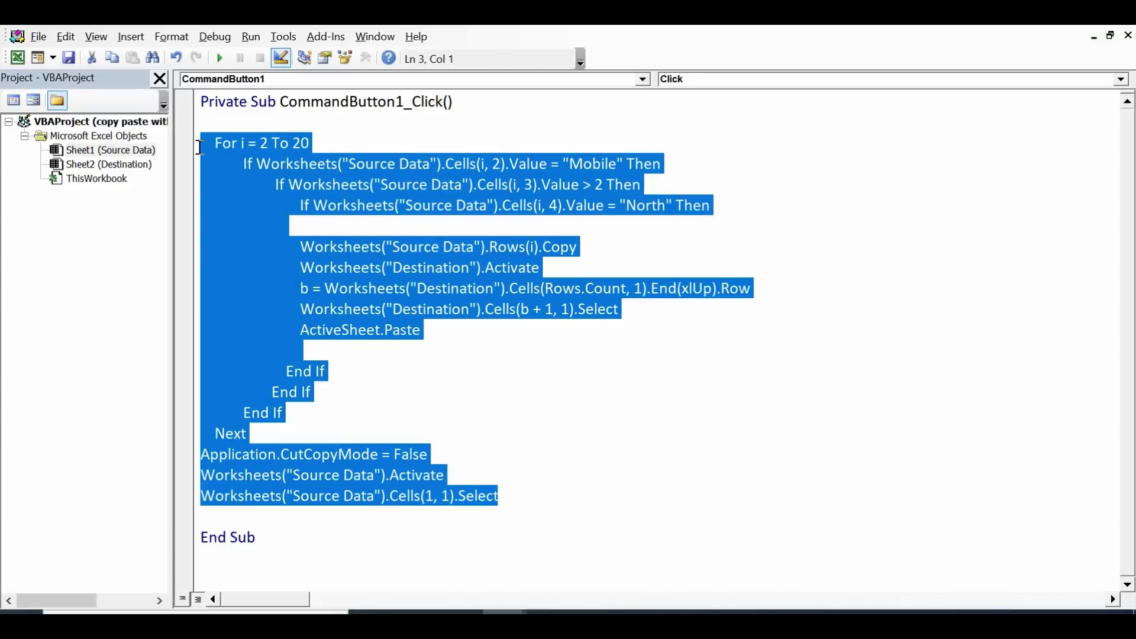
key("Delete")
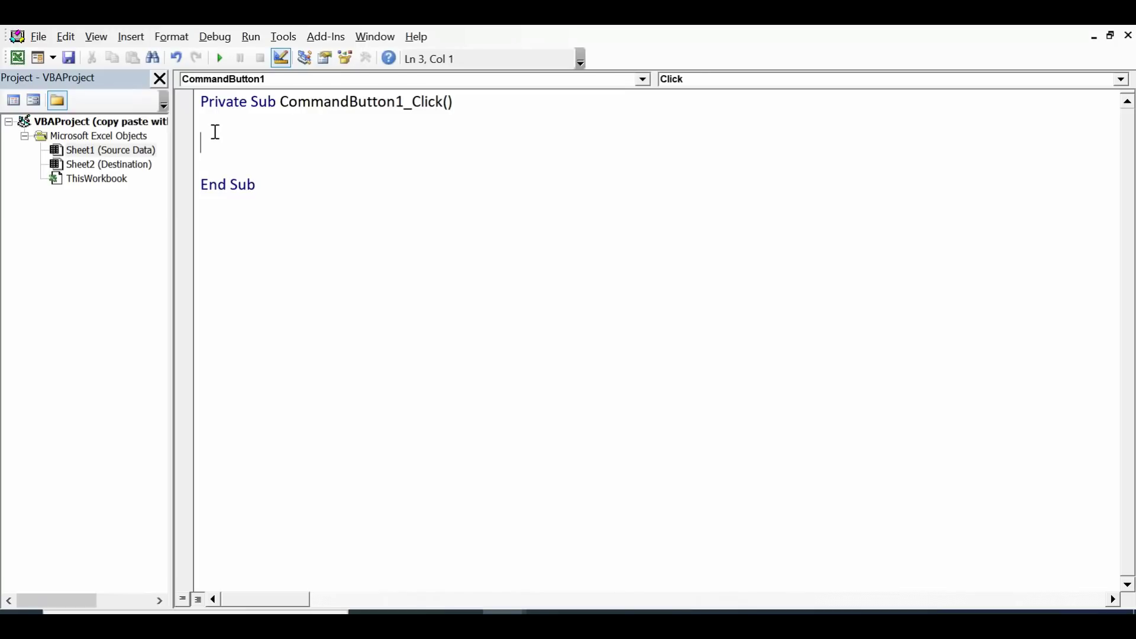
type("for i=2 to 2")
type("0")
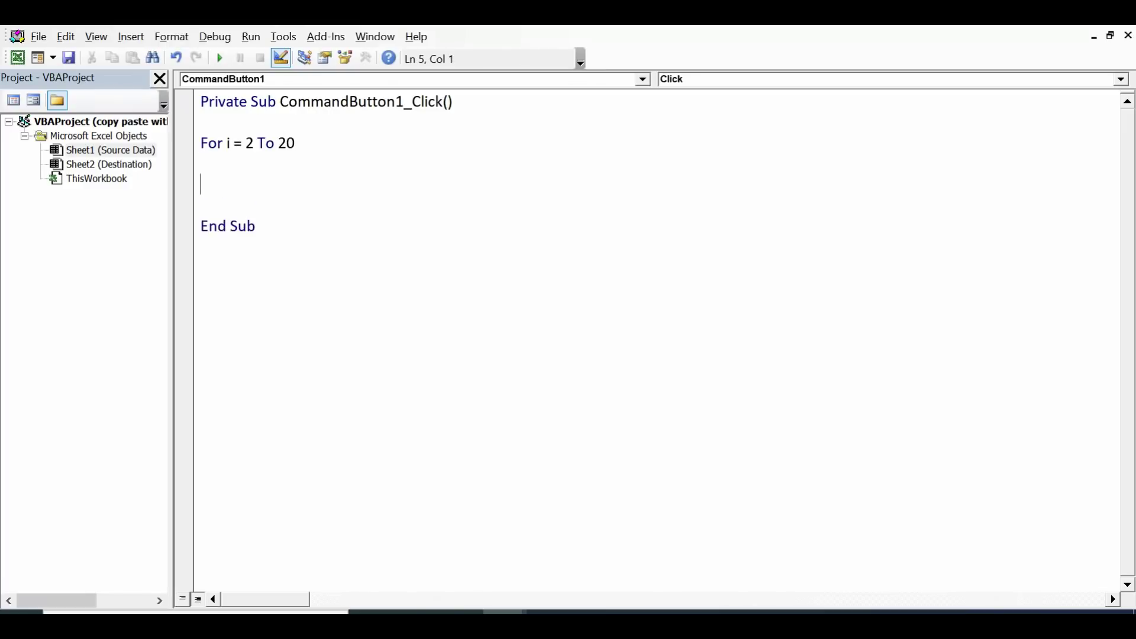
Step: Write a For i = 2 To 20 loop closed by Next, with blank lines inside for the body
key("Return")
key("Return")
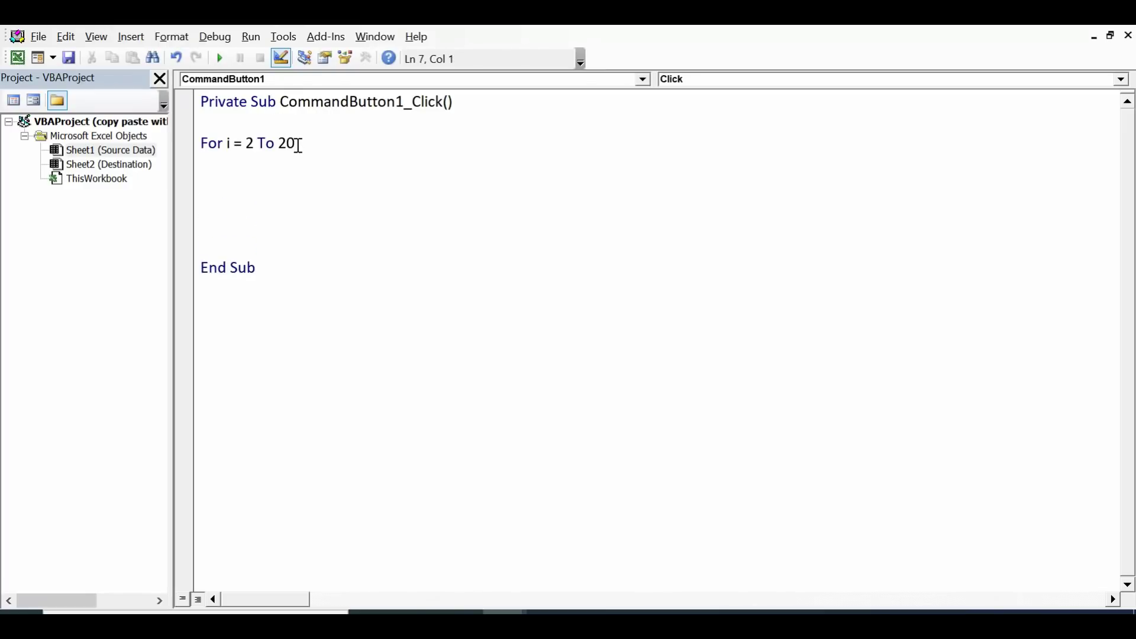
left_click(287, 143)
double_click(287, 143)
left_click(228, 226)
key("Return")
key("Return")
type("next")
key("Return")
left_click(210, 189)
key("Return")
key("Return")
key("Return")
key("Return")
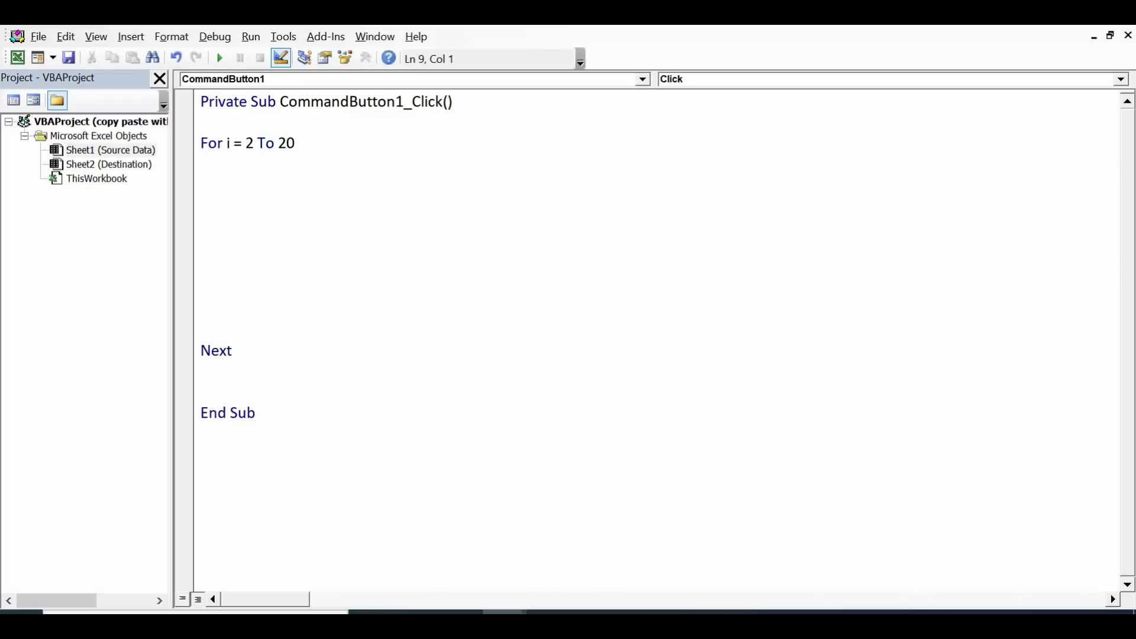
Step: Add nested If checks for Cells(i, 2).Value = 'Mobile' and Cells(i, 3).Value > 2
left_click(225, 183)
type("if")
type(" worksheets(\"Source Data\").cells(")
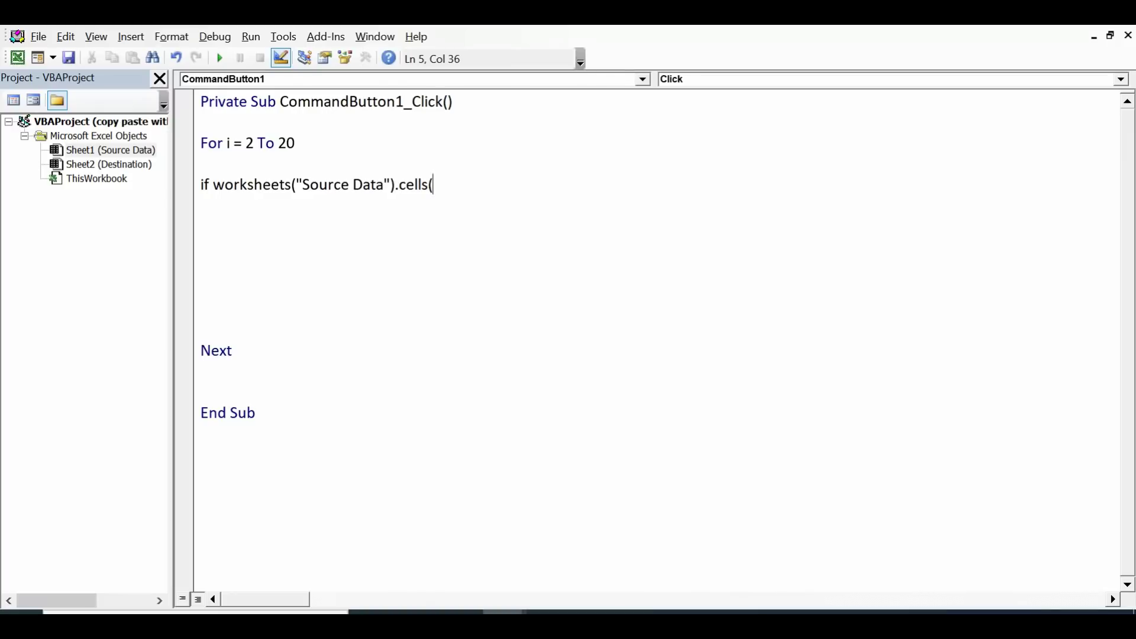
type("i, 2")
type(").value=\"")
type("Mobile\" ")
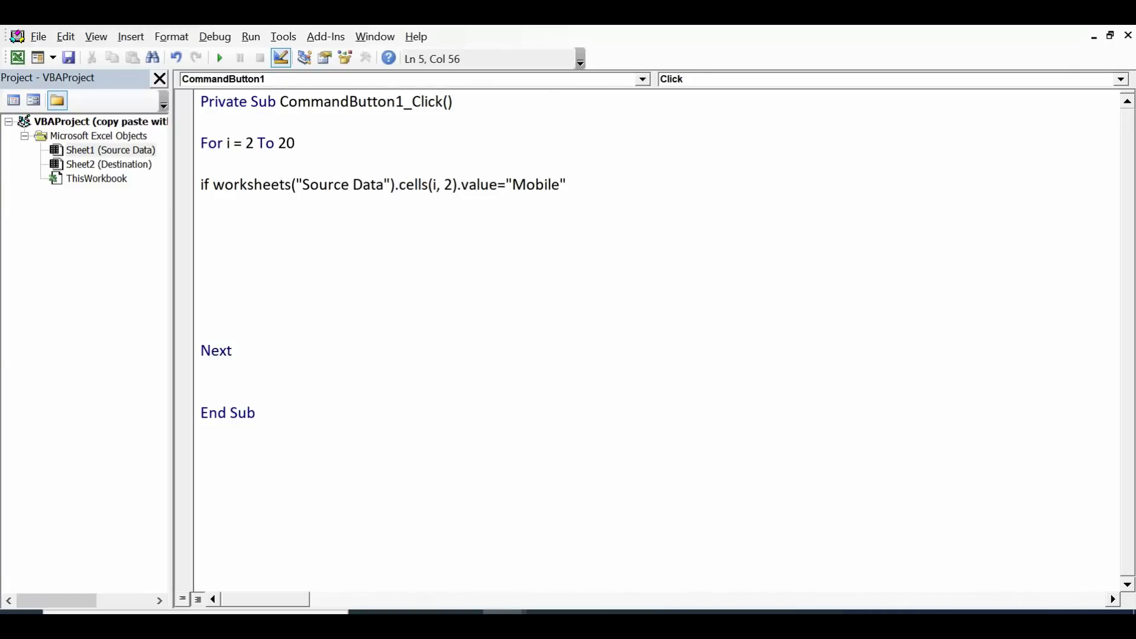
type("then")
key("Return")
key("Tab")
key("Tab")
type("if worksheets(\"Source Data\").cells(")
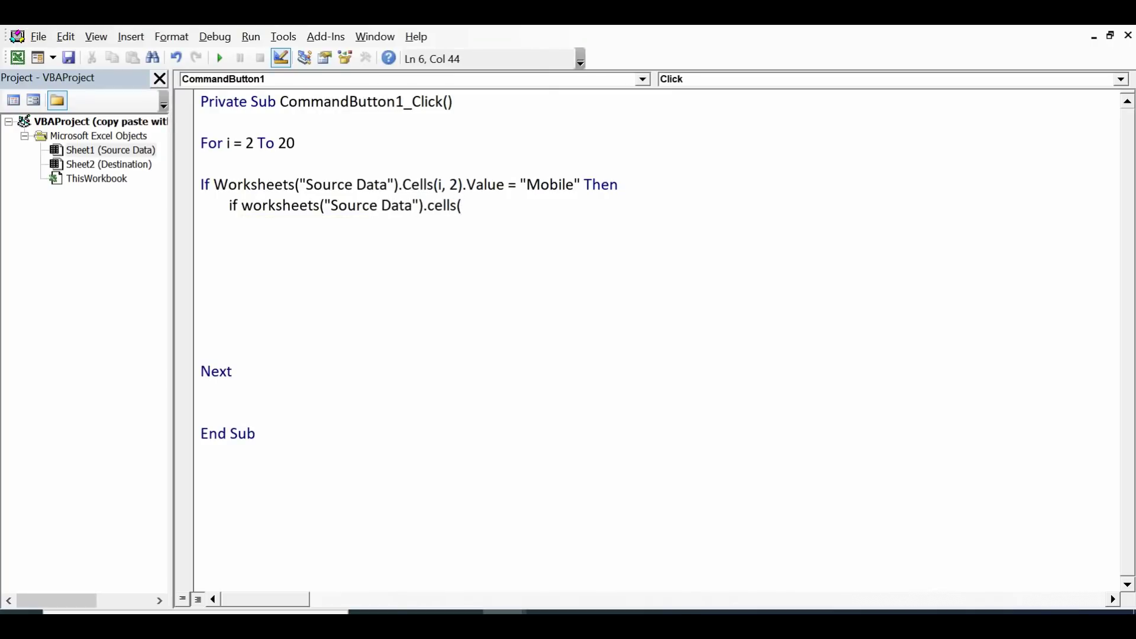
type("i, 3).value=")
key("BackSpace")
type(">")
type("2 then")
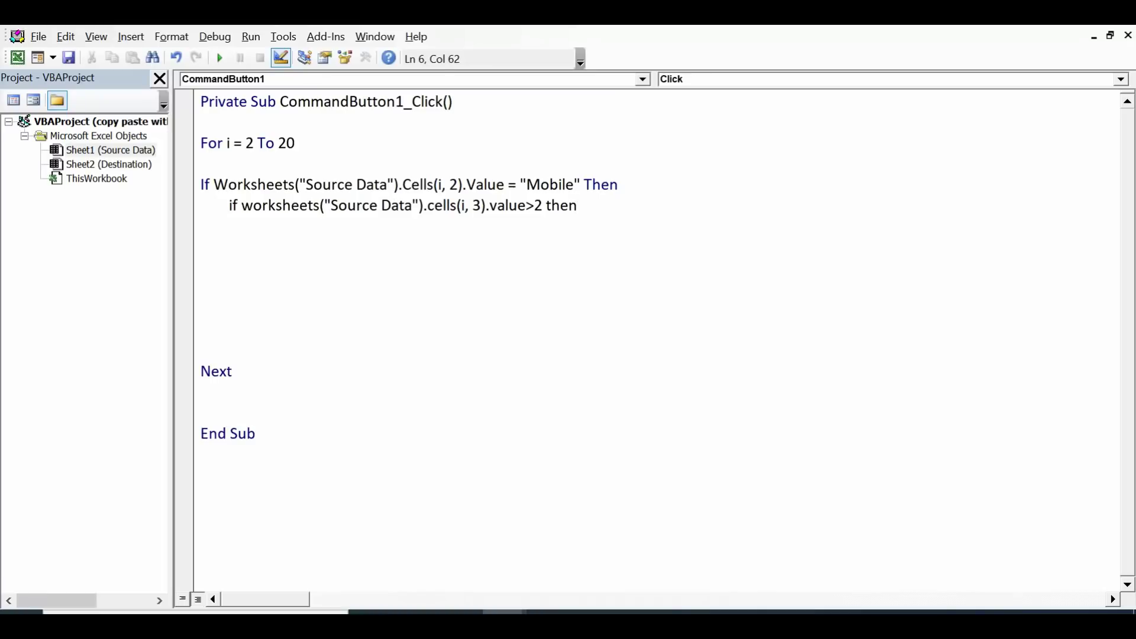
key("Return")
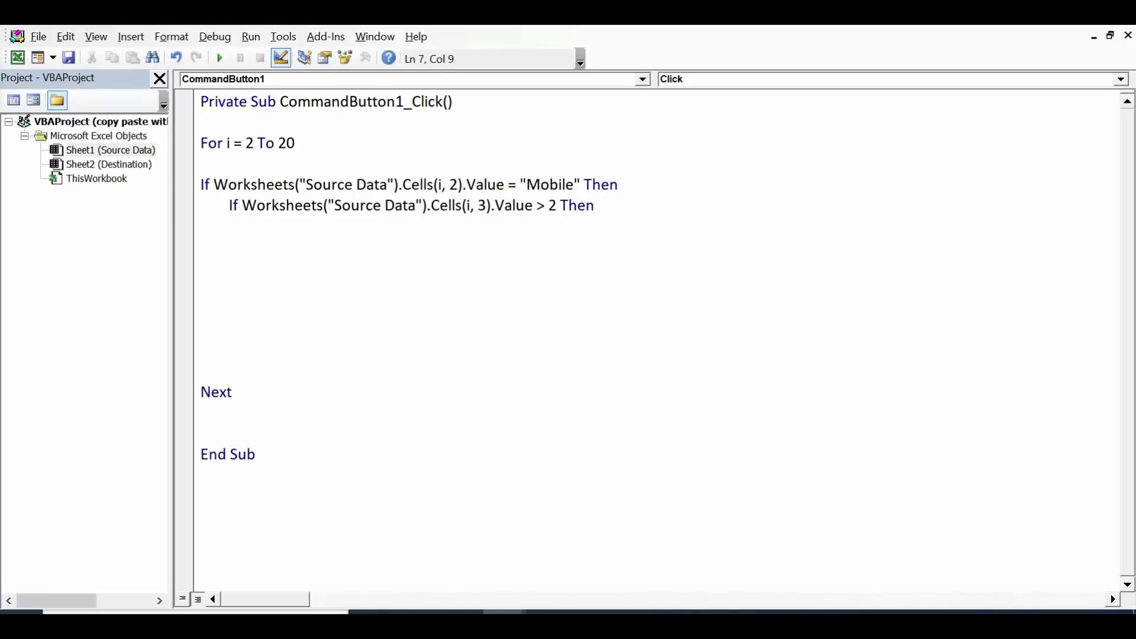
Step: Nest an indented If testing Worksheets('Source Data').Cells(i, 4).Value = 'North', with blank lines below
key("Tab")
type("if ")
type("worksheets")
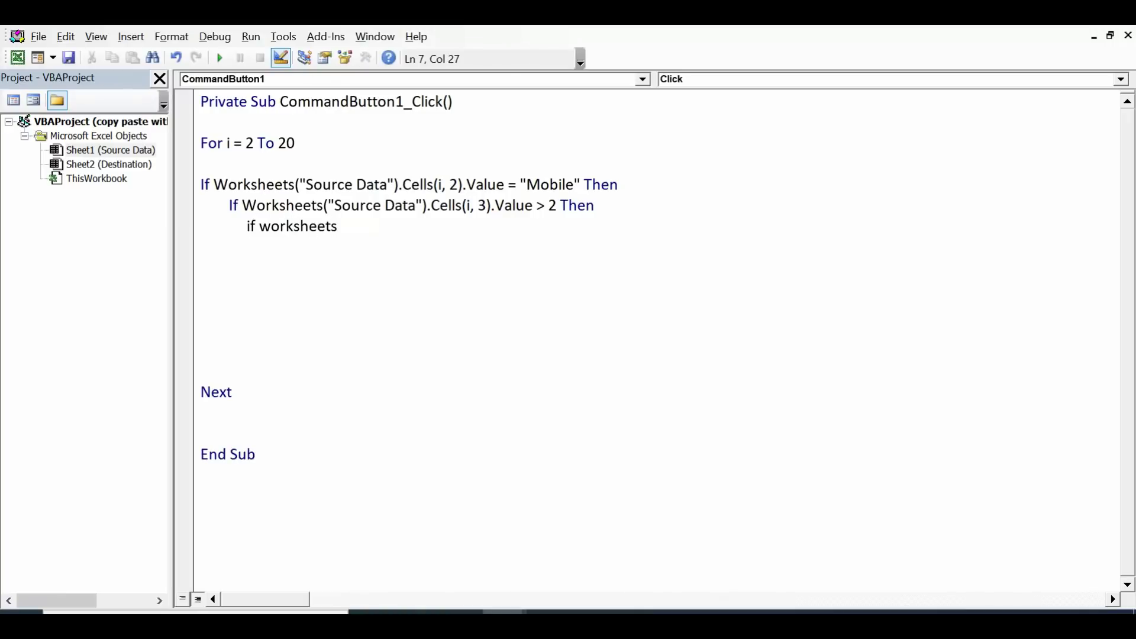
type("(\"Source da")
key("BackSpace")
key("BackSpace")
type("Data\").cells(i, ")
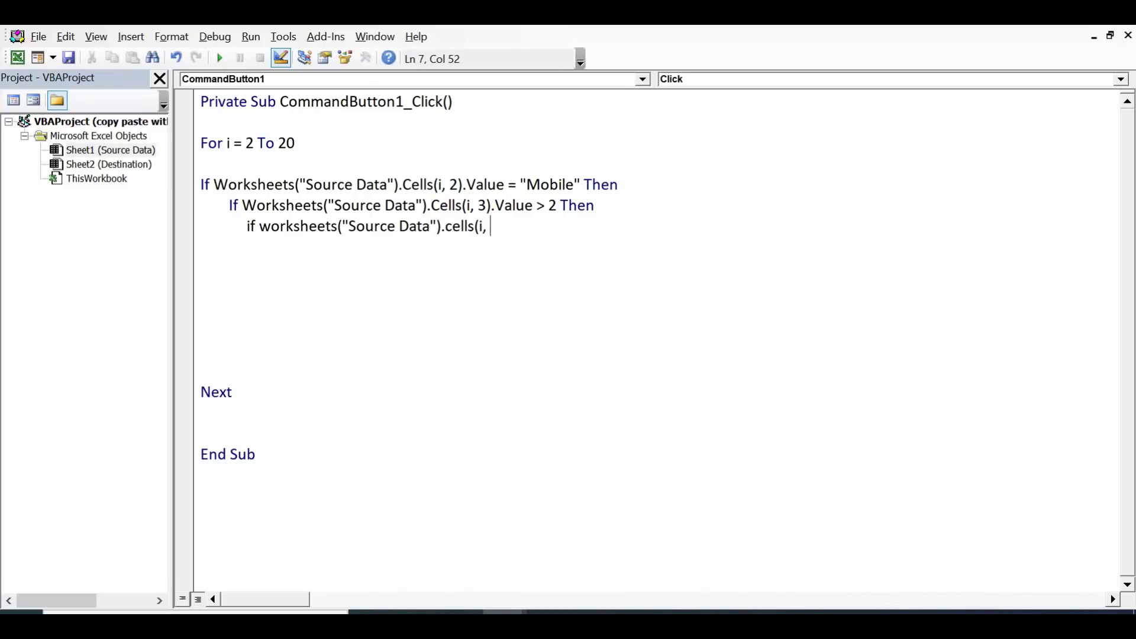
type("4).value=")
type("\"North\" then")
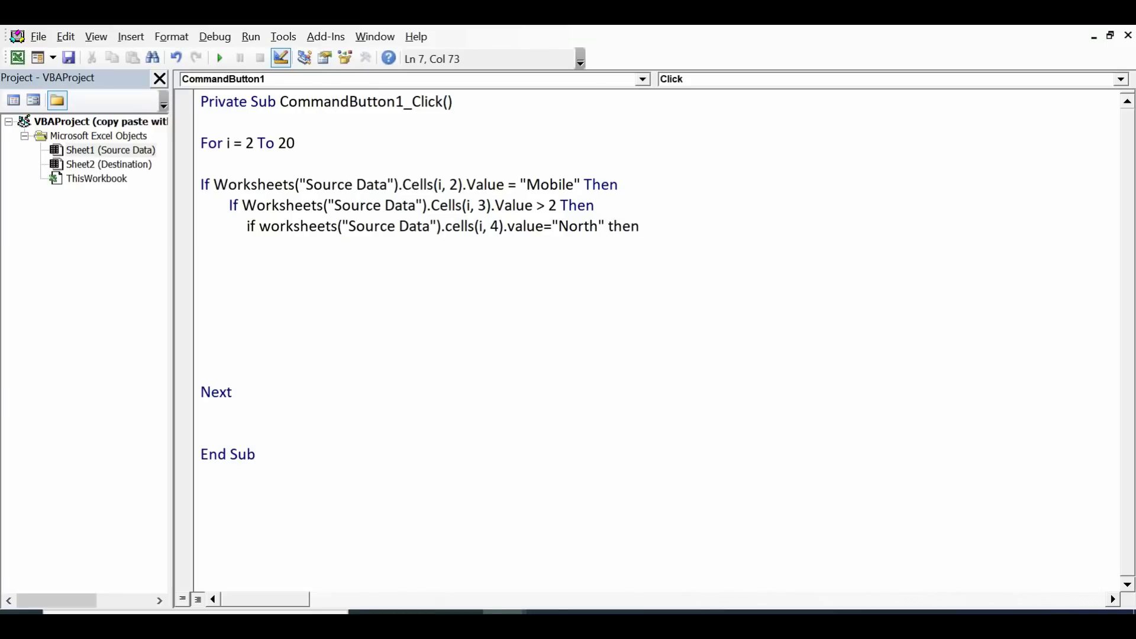
key("Return")
key("Return")
key("Return")
key("Return")
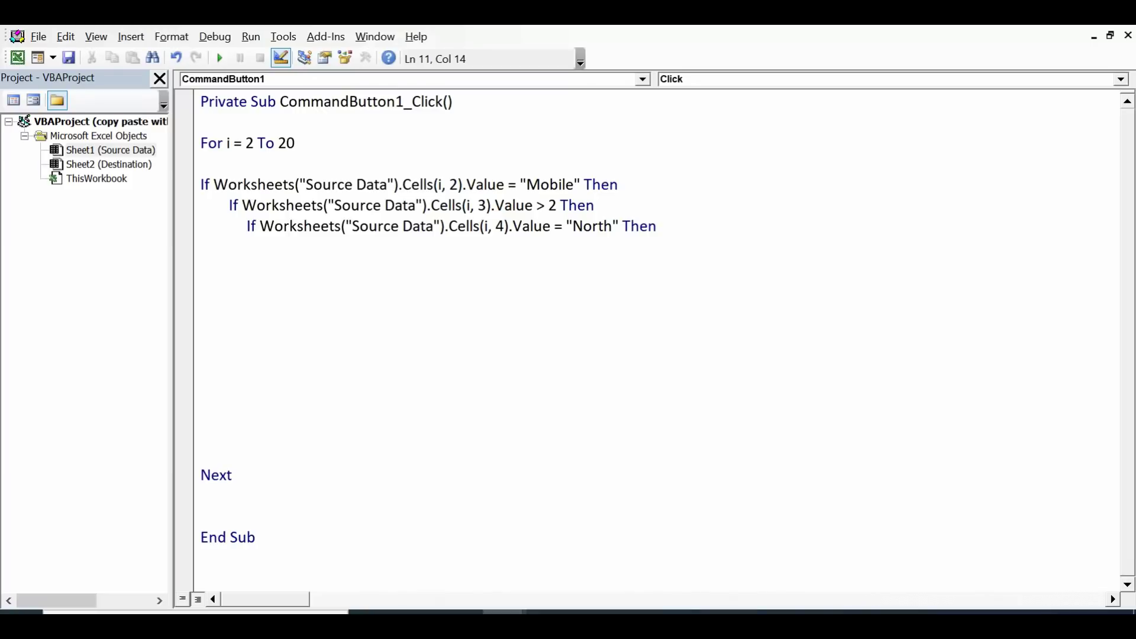
Step: Type three End If lines before Next and remove the extra blank lines
key("Return")
key("Return")
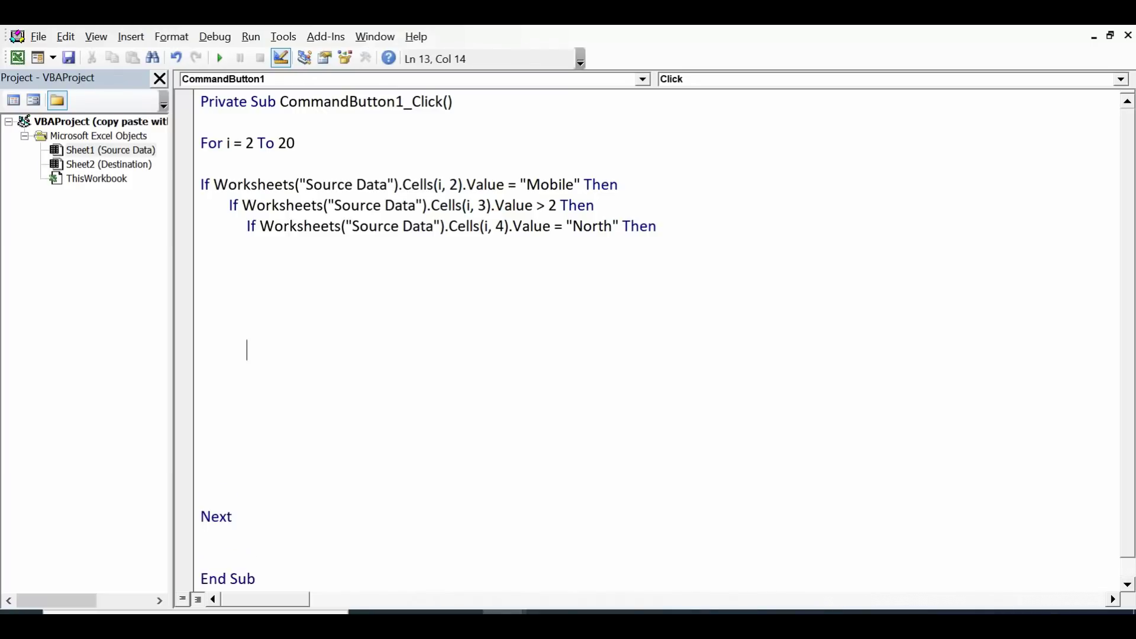
key("Return")
type("end if")
key("Return")
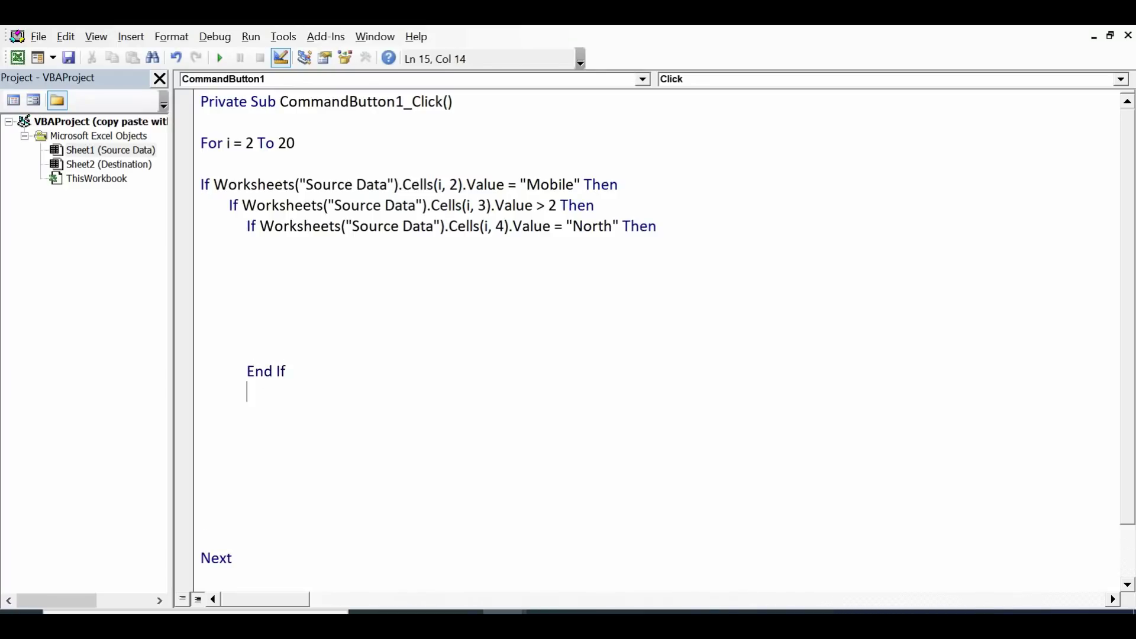
type("end if")
key("Return")
type("end if")
key("Return")
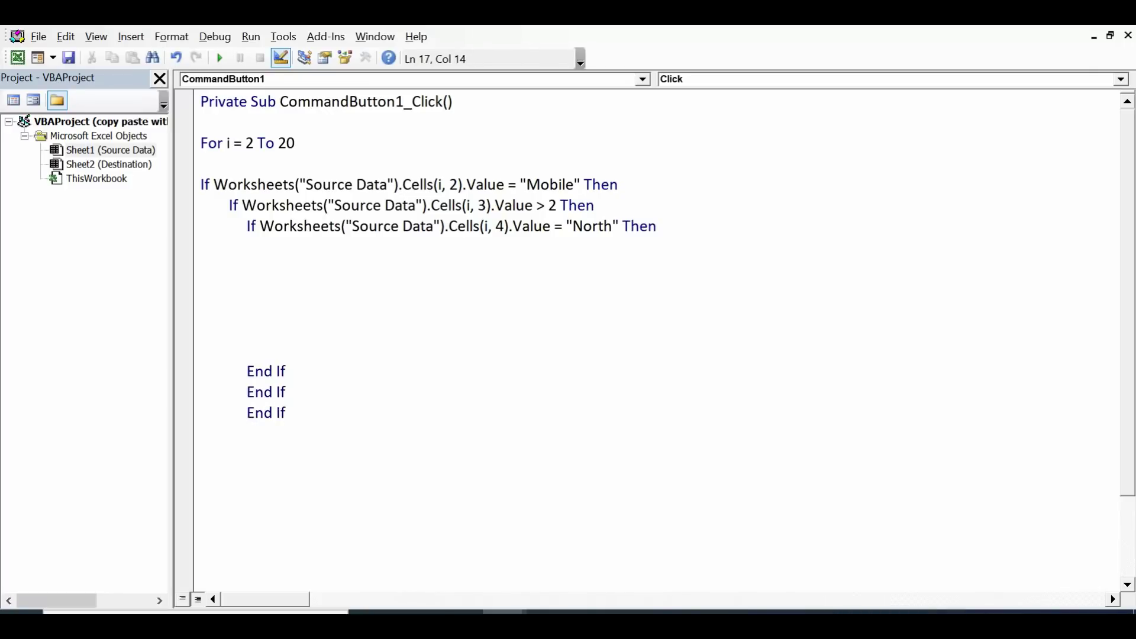
key("Delete")
key("Delete")
key("Delete")
key("Delete")
key("Delete")
key("Delete")
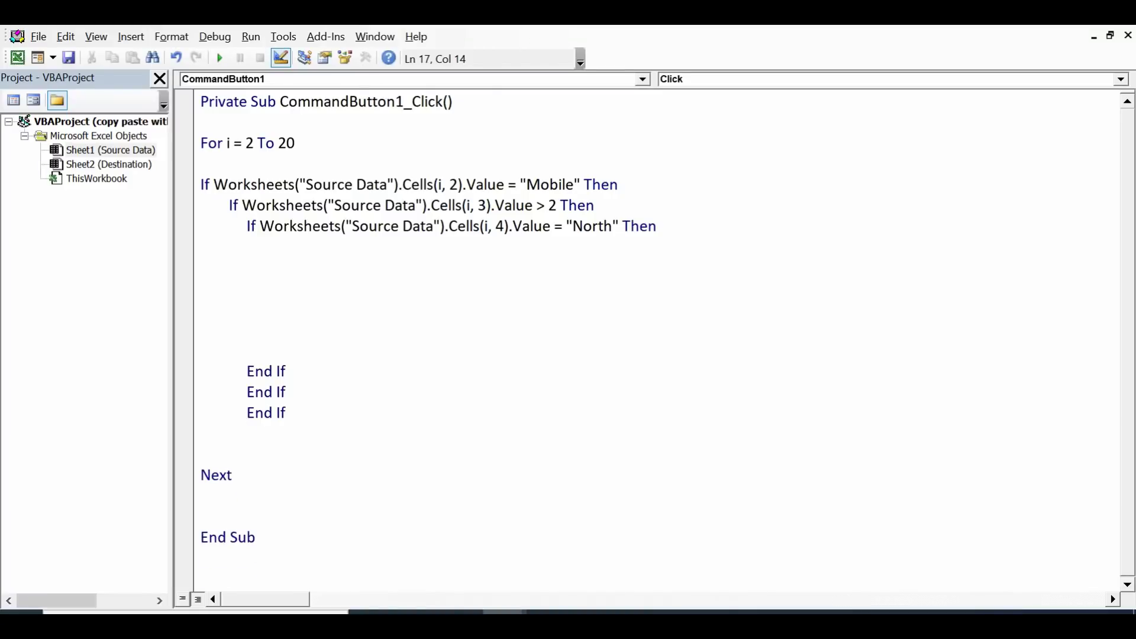
Step: Tab-indent the first and second End If lines to match their conditions
left_click(246, 372)
key("Tab")
key("Tab")
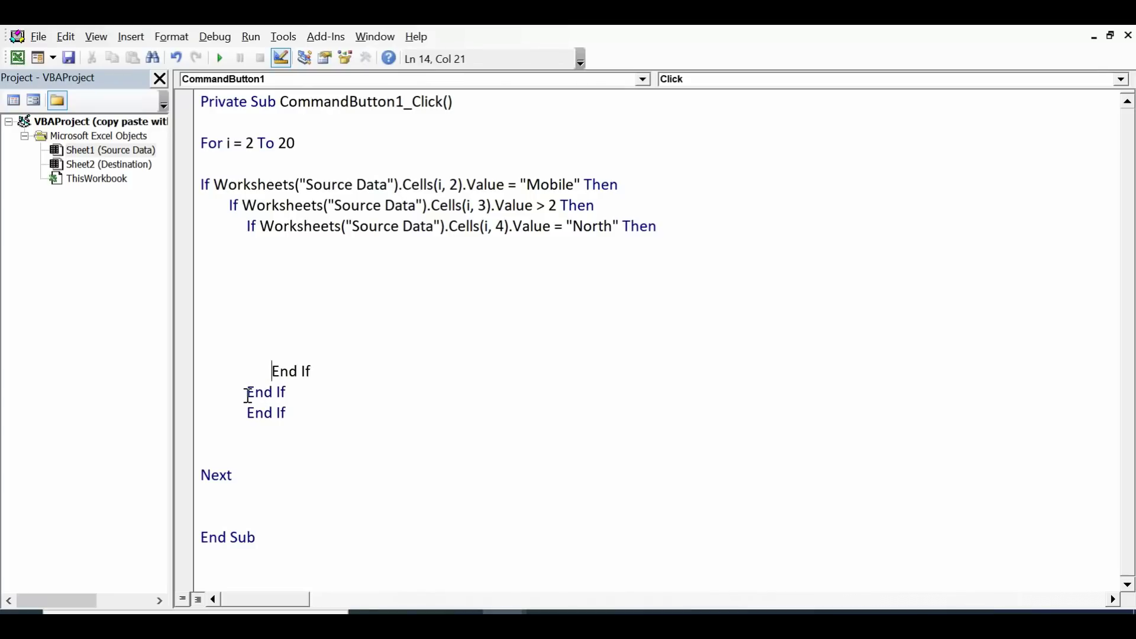
left_click(246, 392)
key("Tab")
Step: Add Rows(i).Copy and Worksheets('Destination').Activate lines inside the North condition
left_click(273, 257)
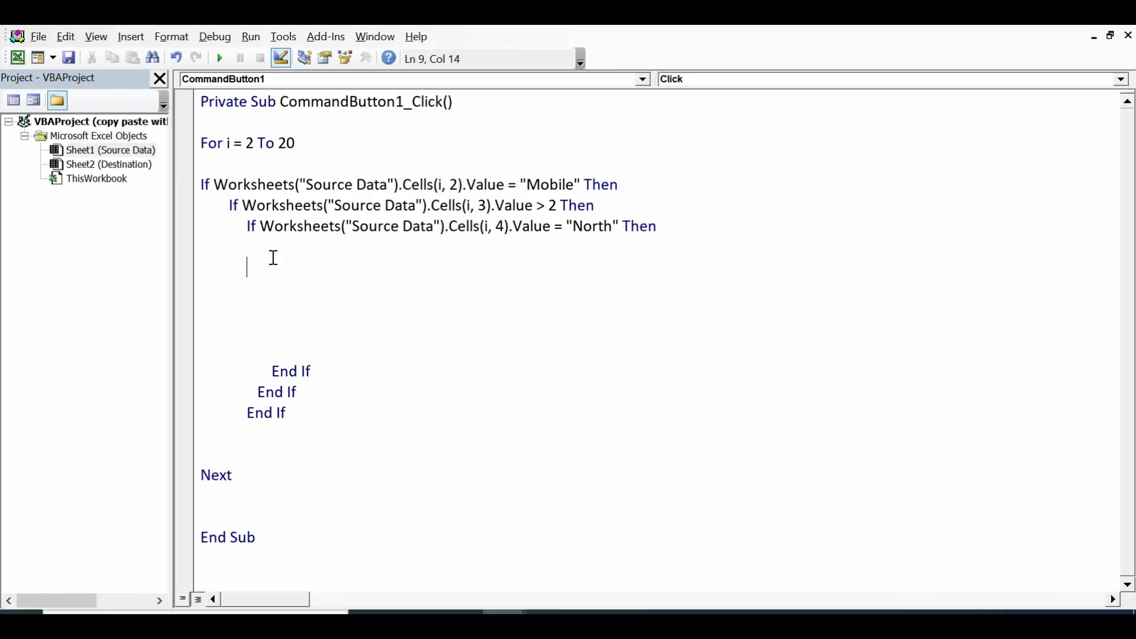
type("worksheets(\"Source ")
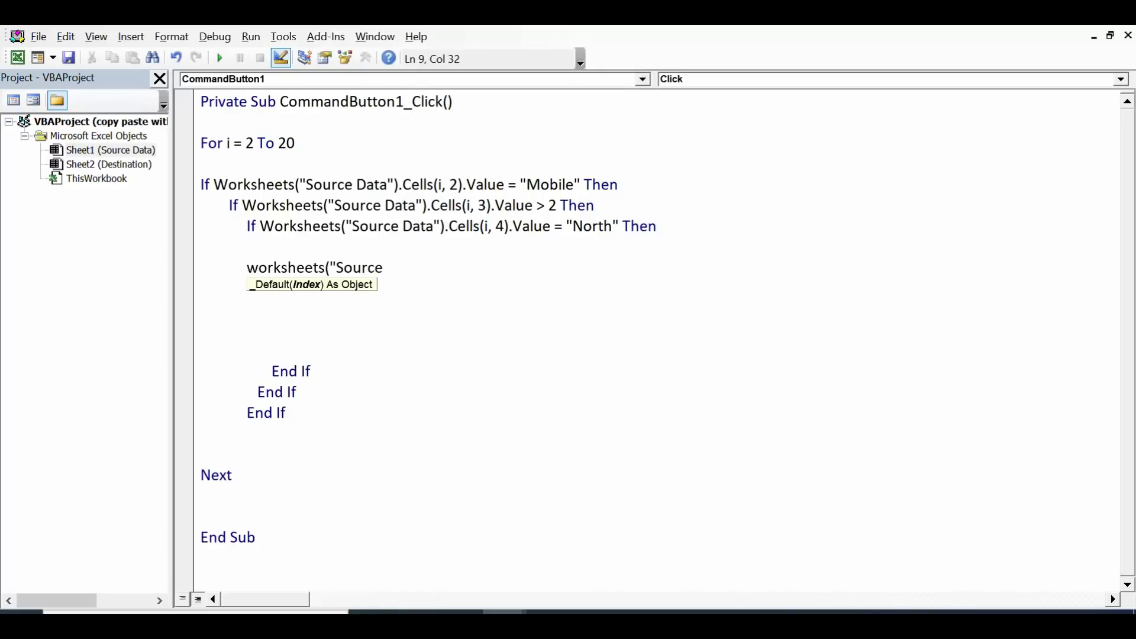
type("Data\").rows(i")
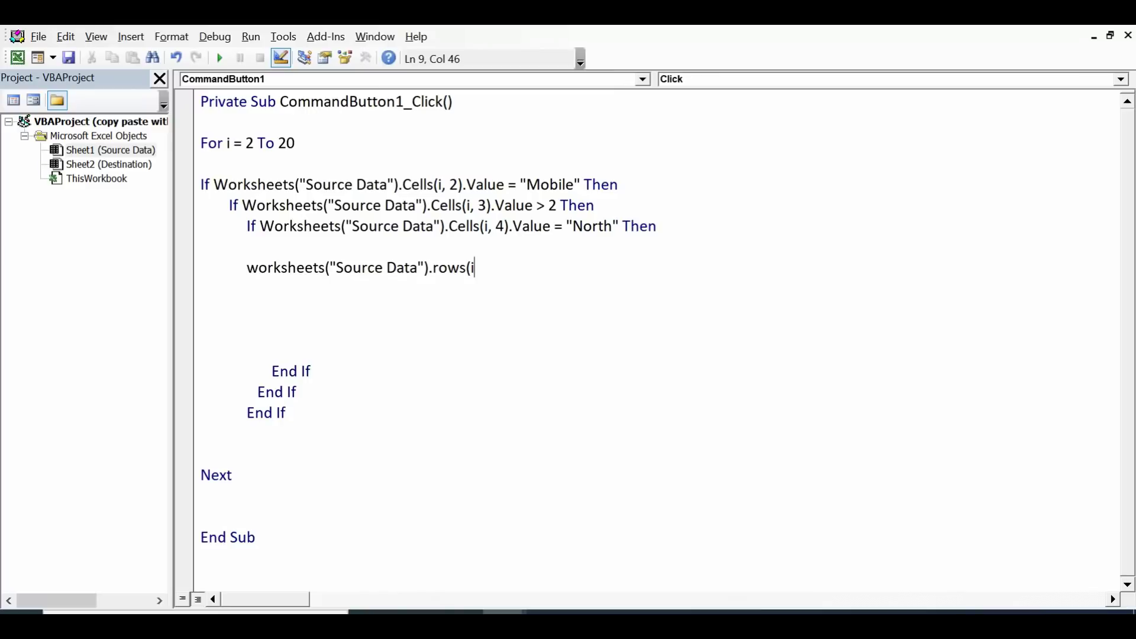
type(")")
type(".copy")
key("Return")
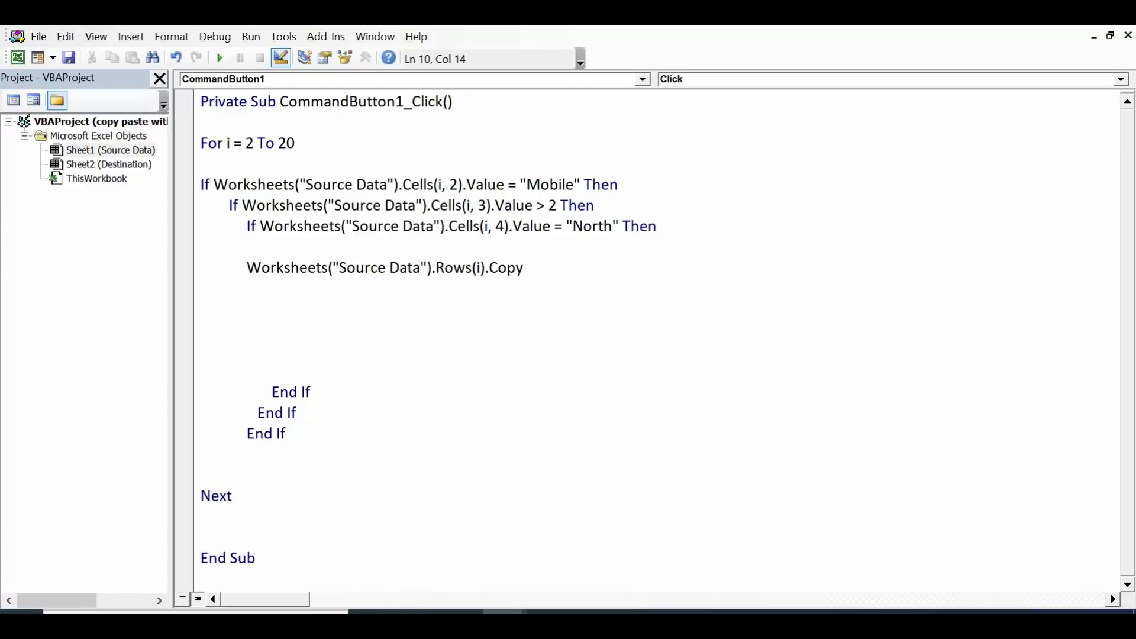
type("worksheets(\"Destination\")")
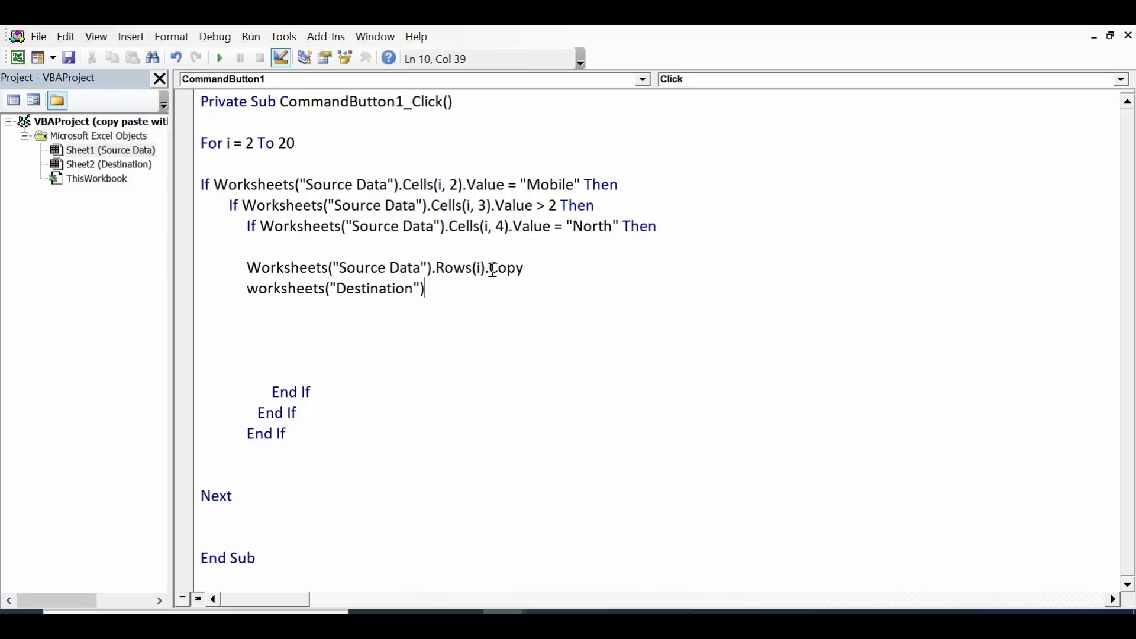
type(".activate")
key("Return")
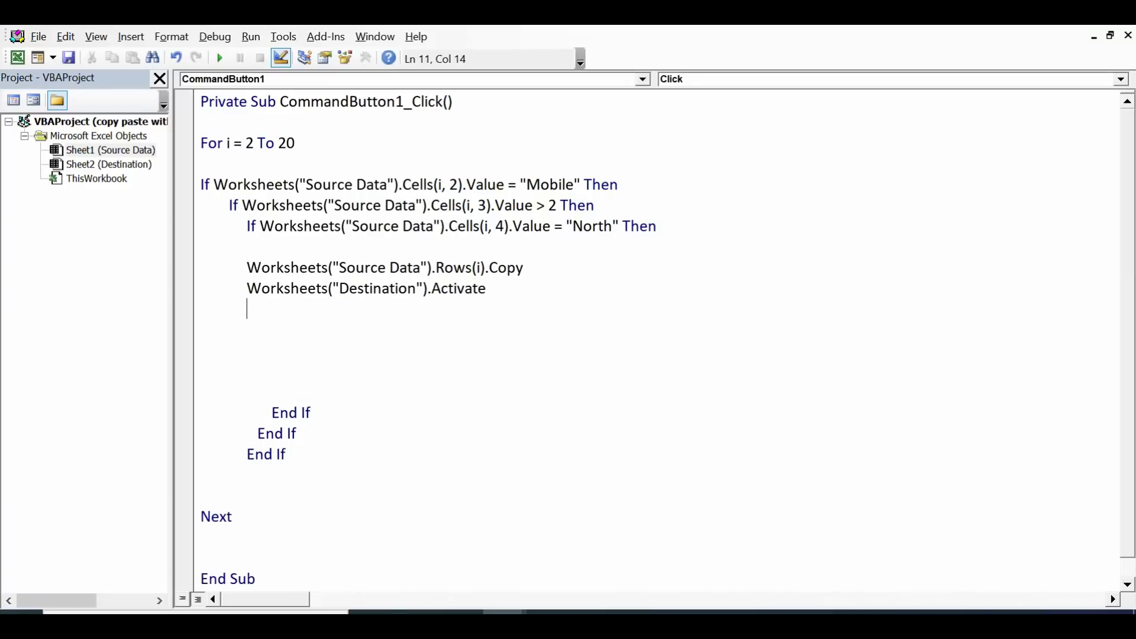
key("Delete")
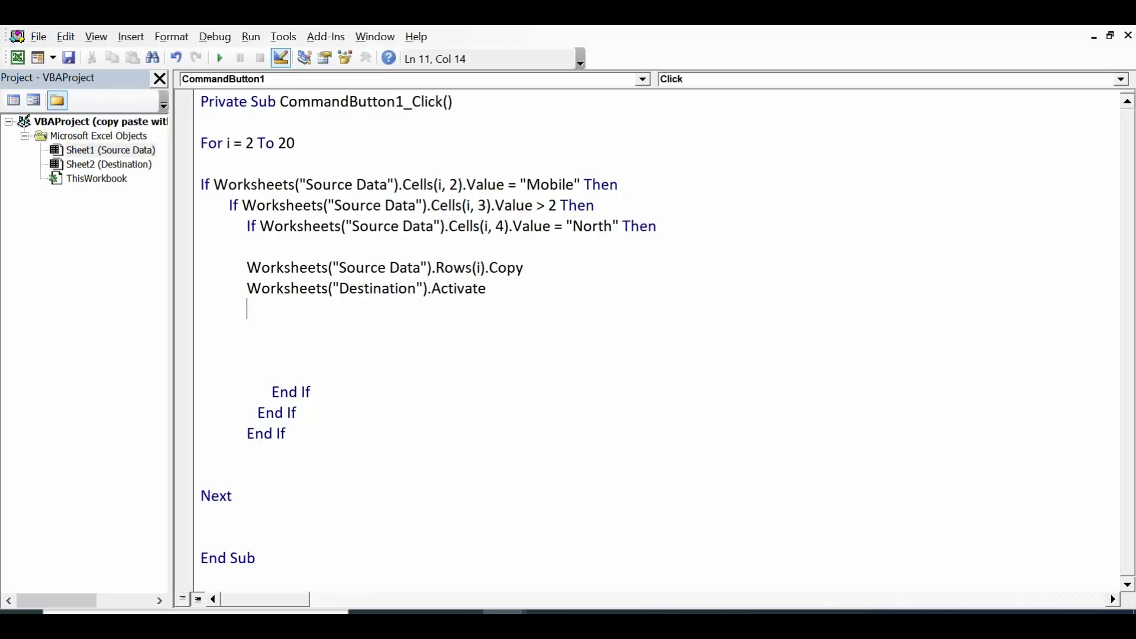
type("b=works")
Step: Add b = last used Destination row, select Cells(b + 1, 1), and ActiveSheet.Paste, dismissing a compile error
key("BackSpace")
key("BackSpace")
type("ksheets")
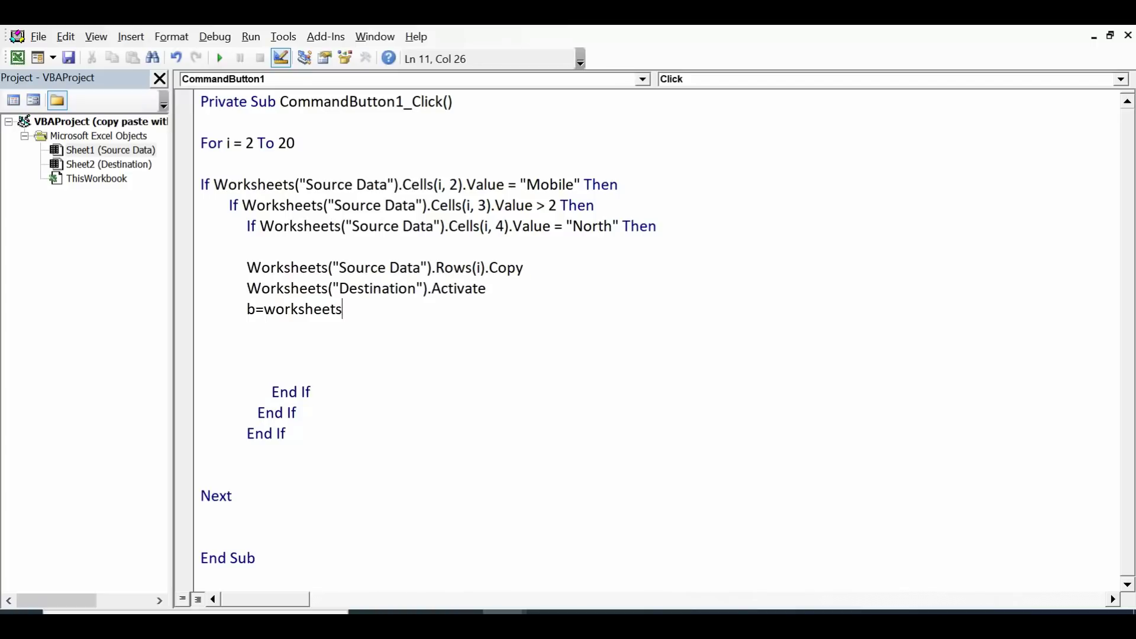
type("(\"Destination\")")
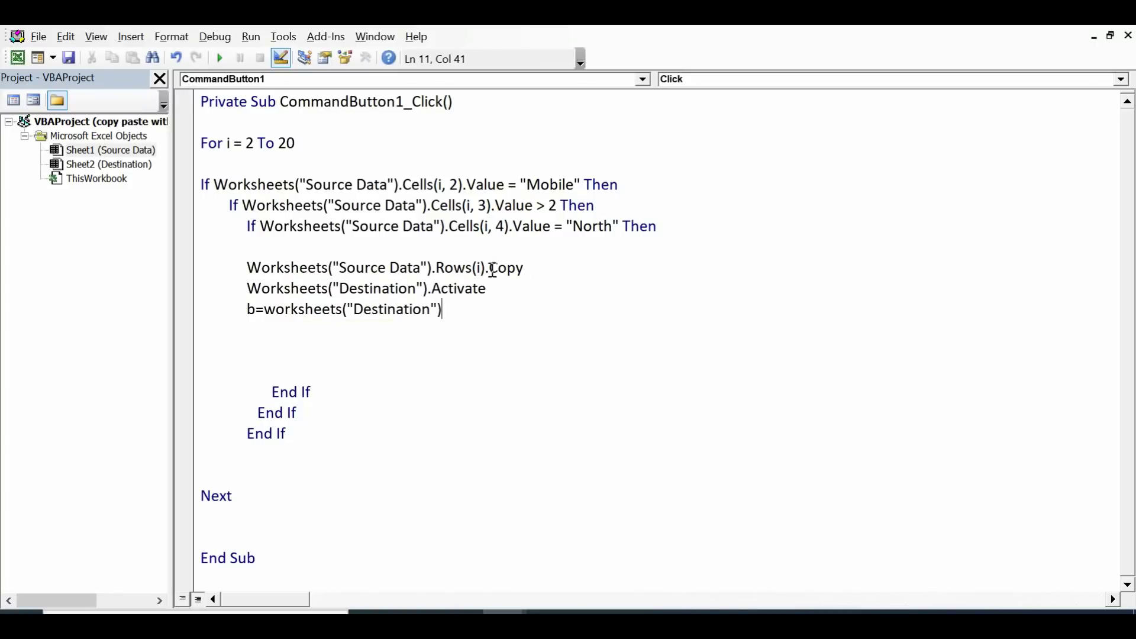
type(".cells")
type("(rows.count, ")
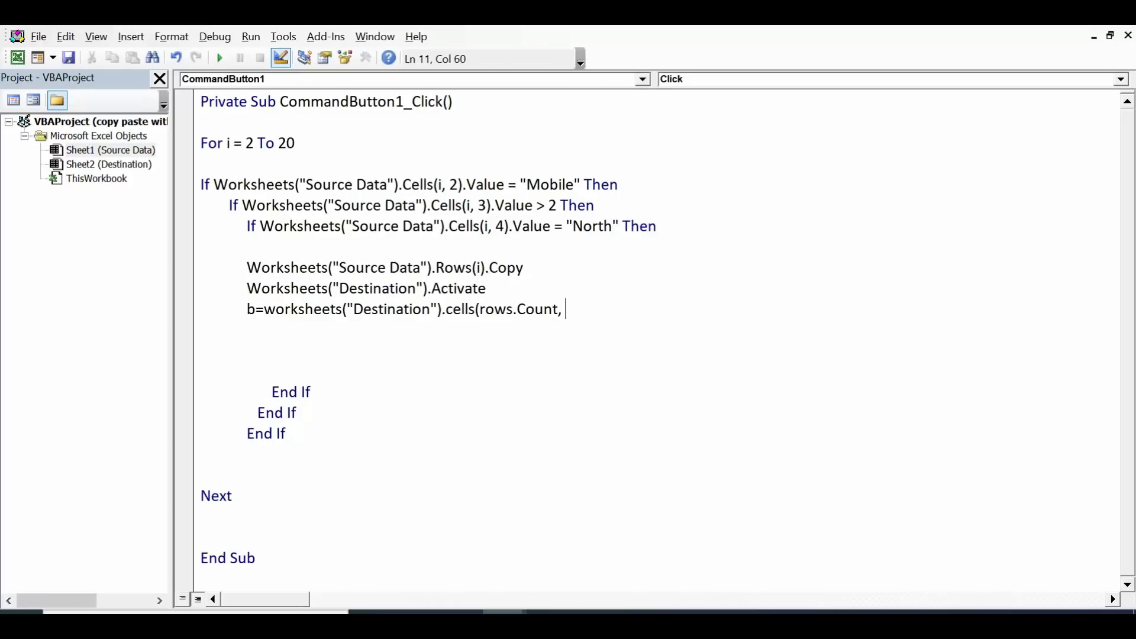
type("1).end")
type("(xlup")
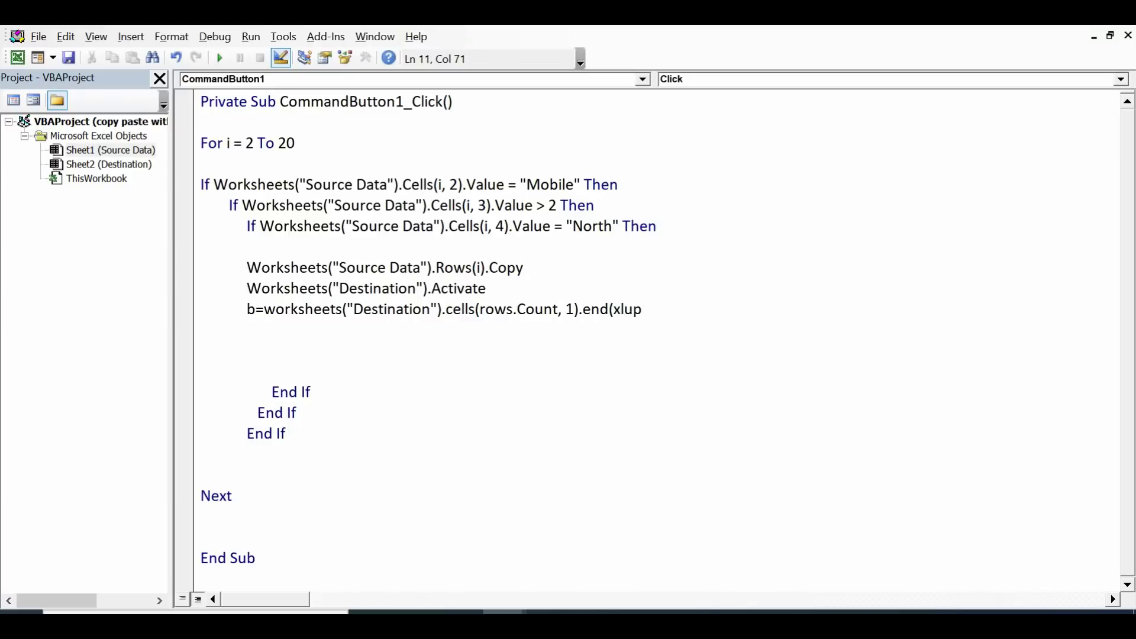
type(").row")
key("Return")
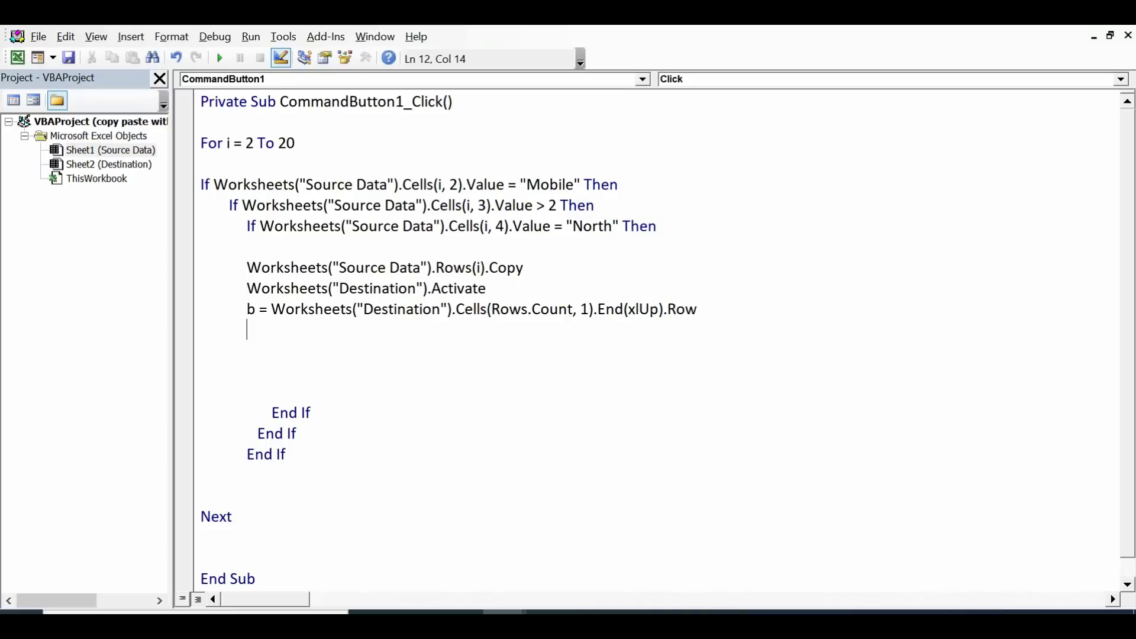
type("workworksheets")
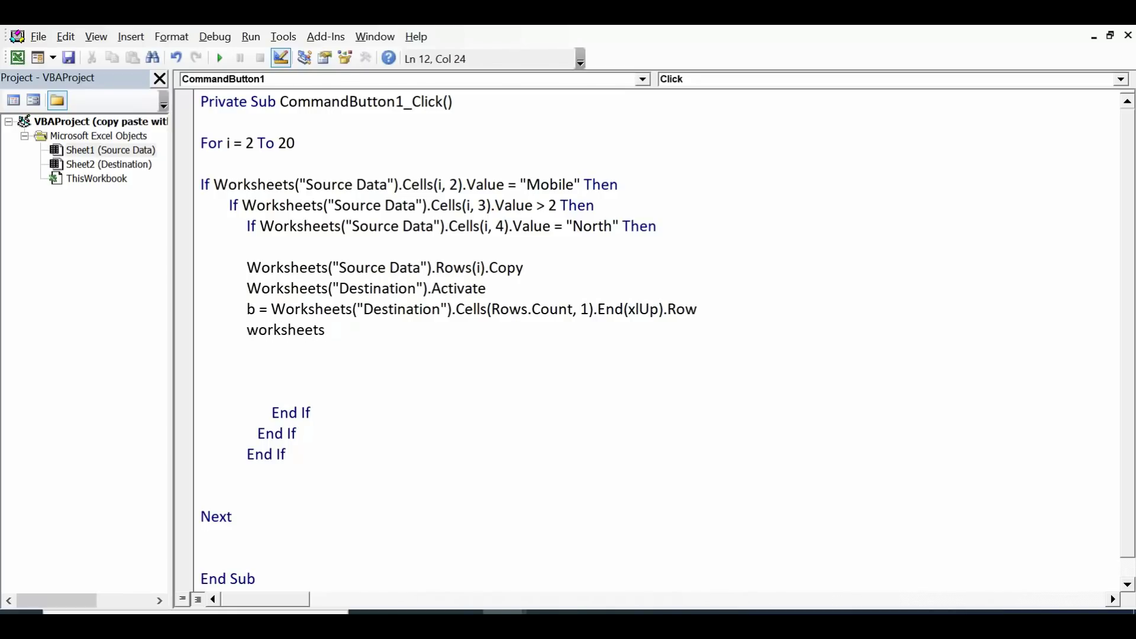
type("(\"Destination\").cells(")
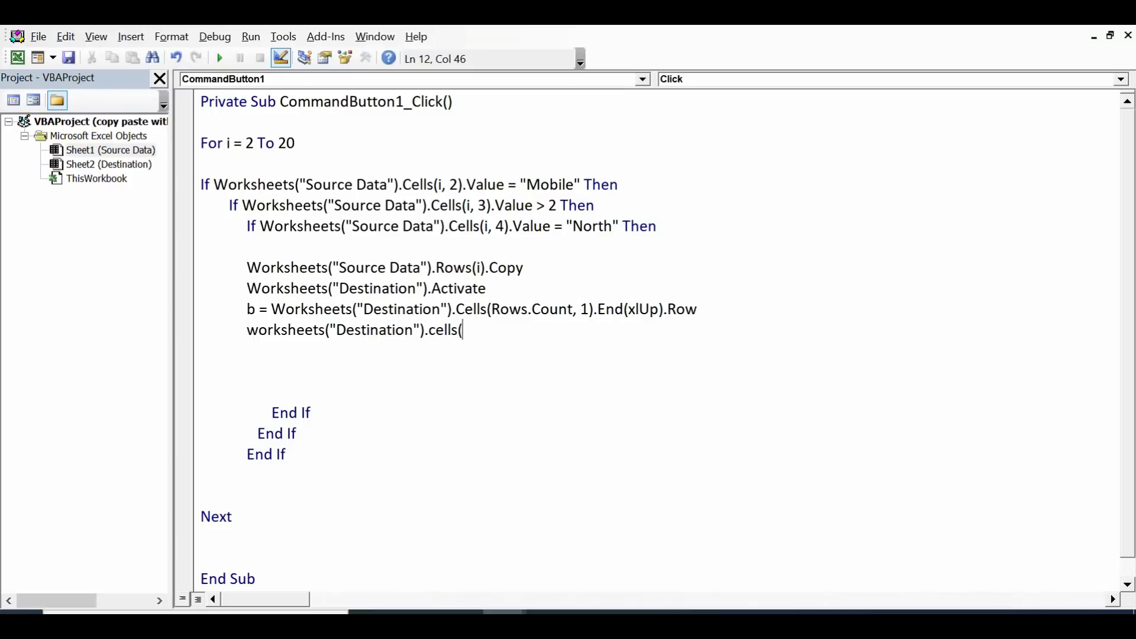
left_click(255, 310)
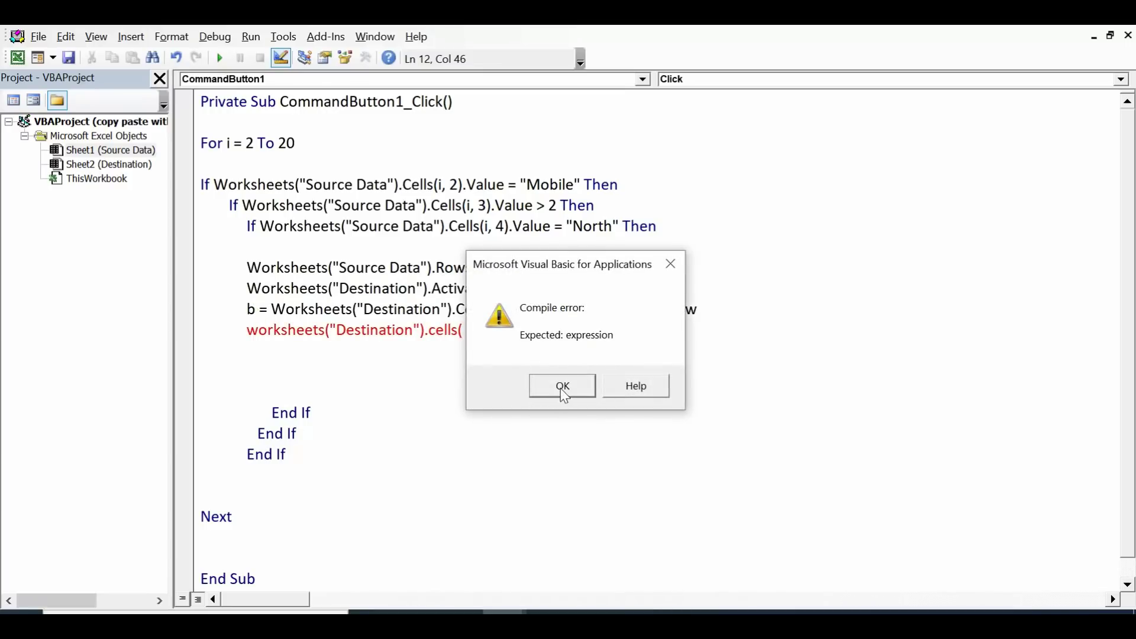
left_click(559, 385)
double_click(252, 309)
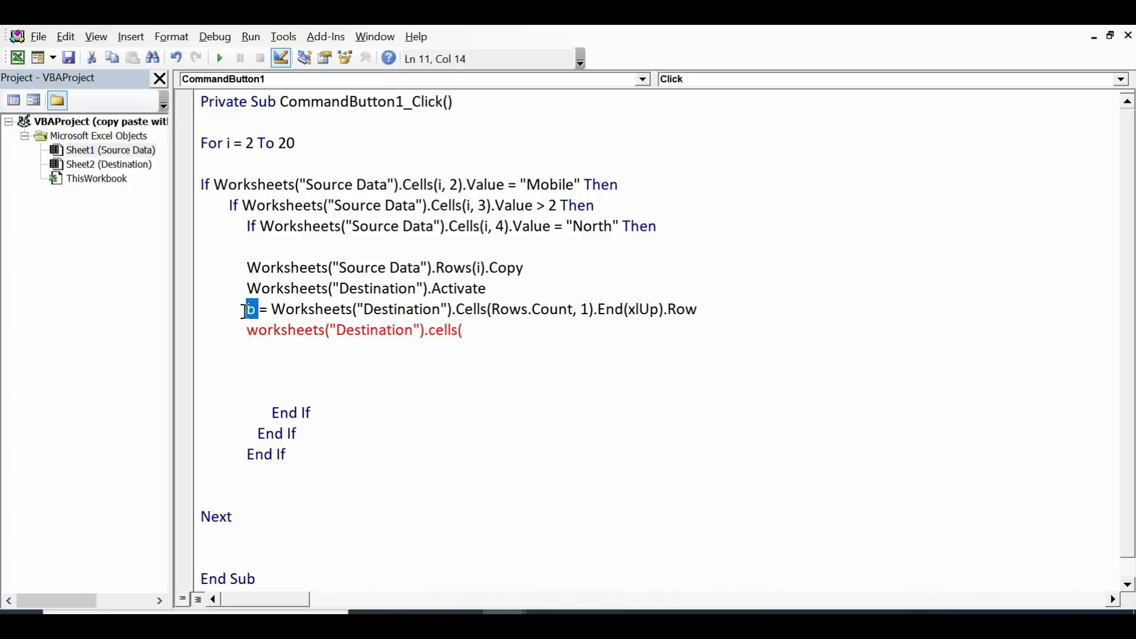
left_click(468, 332)
type("b")
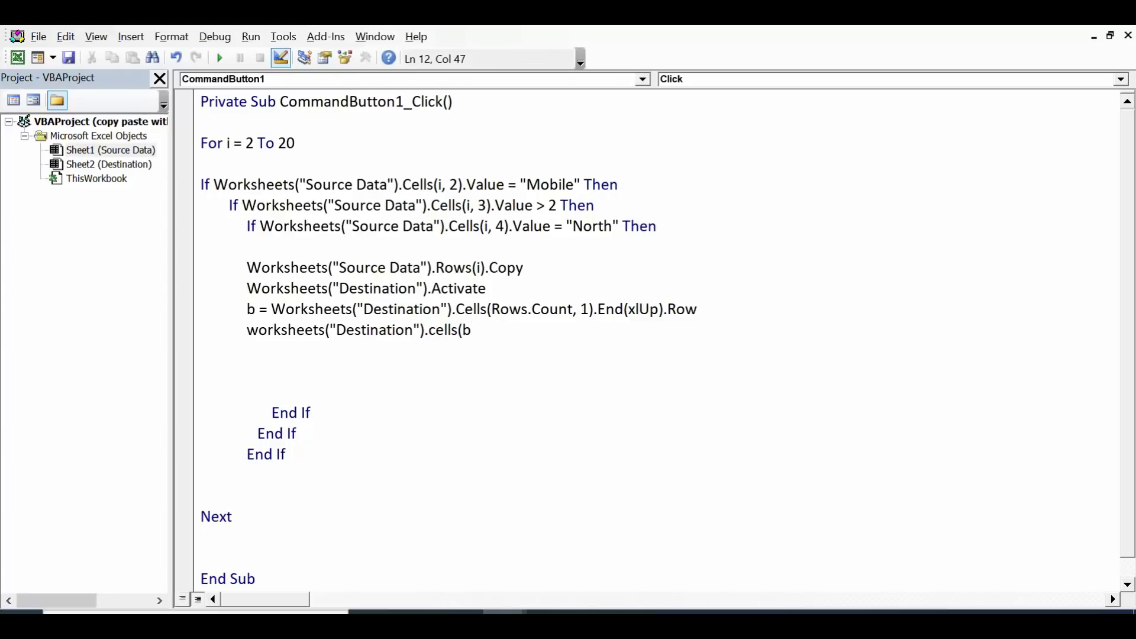
type("+1, 1).c")
key("BackSpace")
type("select")
key("Return")
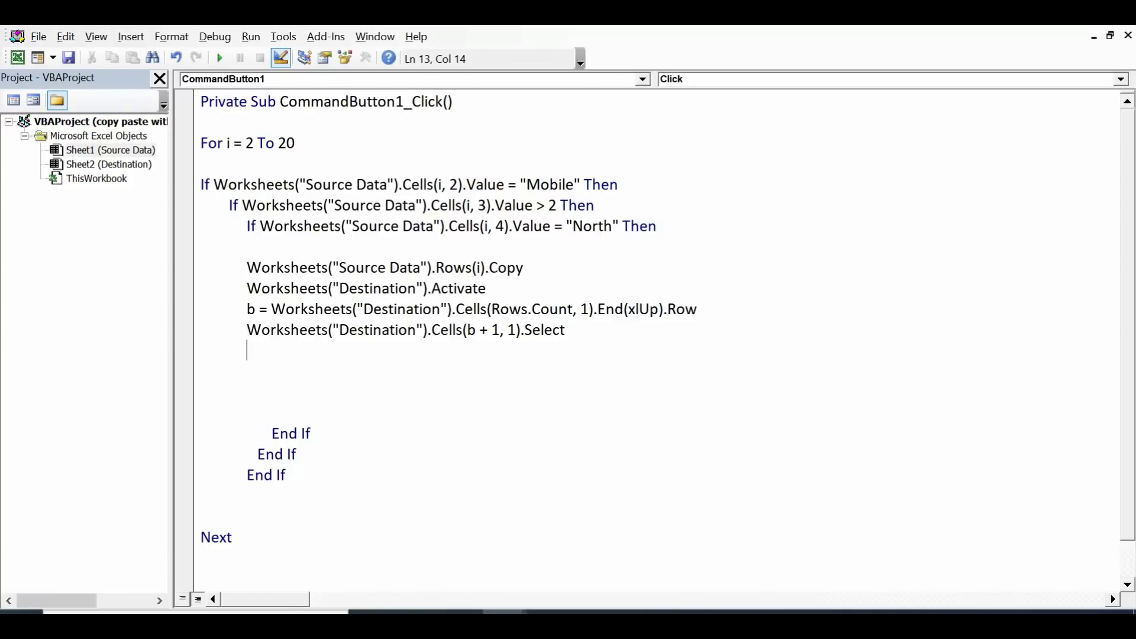
type("activesheet.")
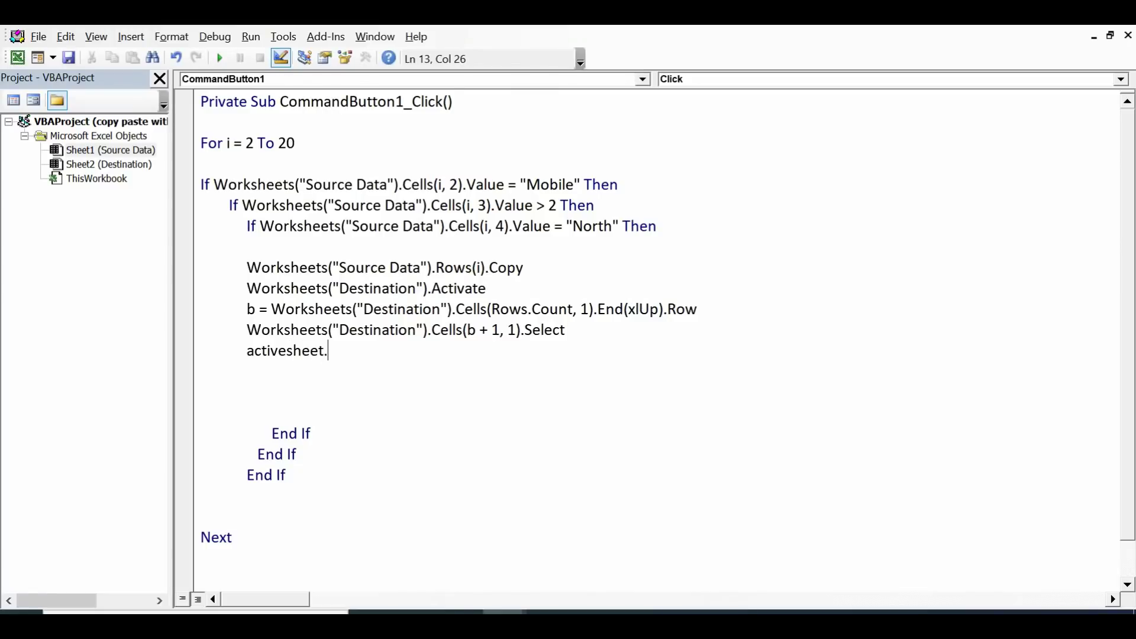
type("paste")
key("Return")
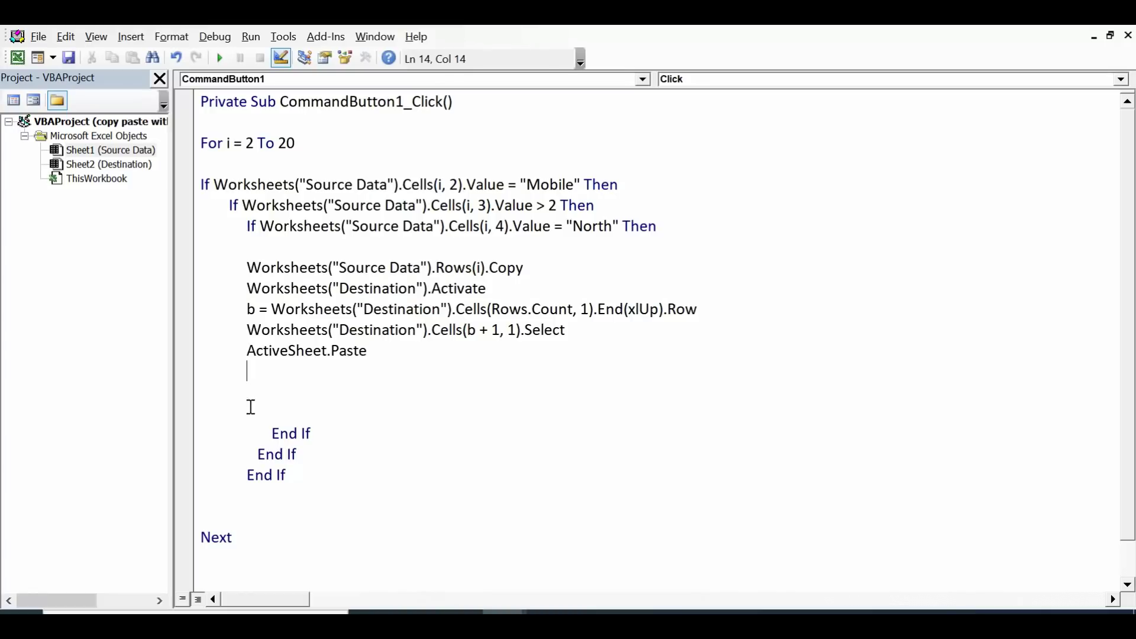
Step: Unindent the innermost End If and remove the blank lines so Next follows the End If block
left_click(265, 432)
key("BackSpace")
key("BackSpace")
key("BackSpace")
key("BackSpace")
key("BackSpace")
key("BackSpace")
key("BackSpace")
key("BackSpace")
key("BackSpace")
key("BackSpace")
key("BackSpace")
key("BackSpace")
key("BackSpace")
key("BackSpace")
key("BackSpace")
key("BackSpace")
key("BackSpace")
key("BackSpace")
key("BackSpace")
key("BackSpace")
key("BackSpace")
key("BackSpace")
key("BackSpace")
key("BackSpace")
key("BackSpace")
key("BackSpace")
key("BackSpace")
key("BackSpace")
key("BackSpace")
key("BackSpace")
key("BackSpace")
key("BackSpace")
key("BackSpace")
key("BackSpace")
key("BackSpace")
key("BackSpace")
key("BackSpace")
key("BackSpace")
key("BackSpace")
key("BackSpace")
key("BackSpace")
key("BackSpace")
key("BackSpace")
key("BackSpace")
key("BackSpace")
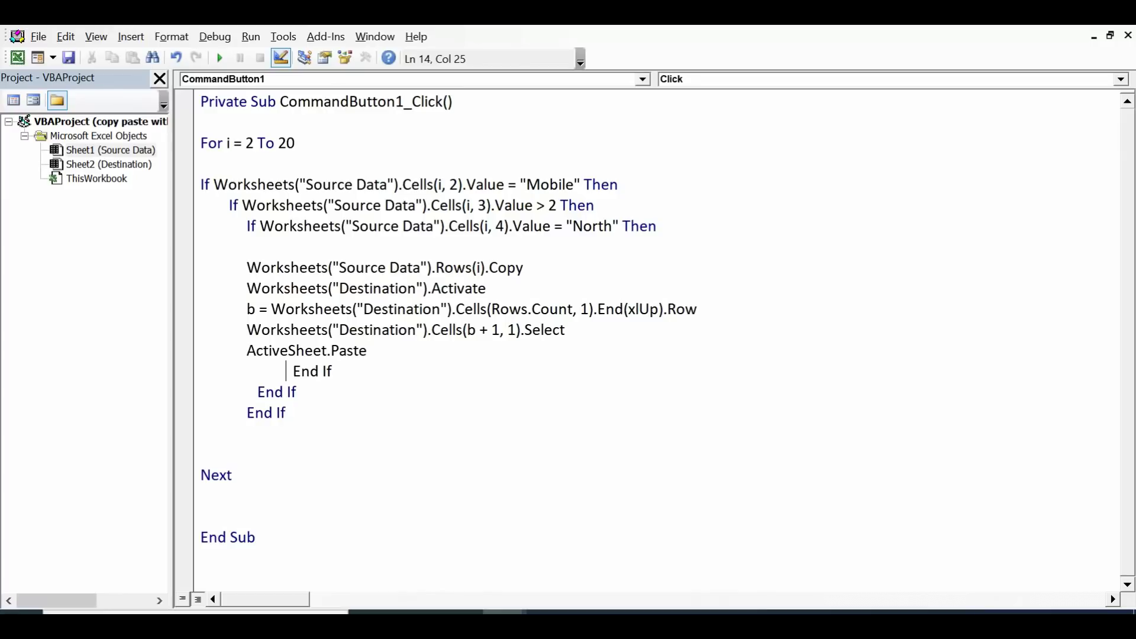
left_click(213, 449)
key("Delete")
left_click(214, 435)
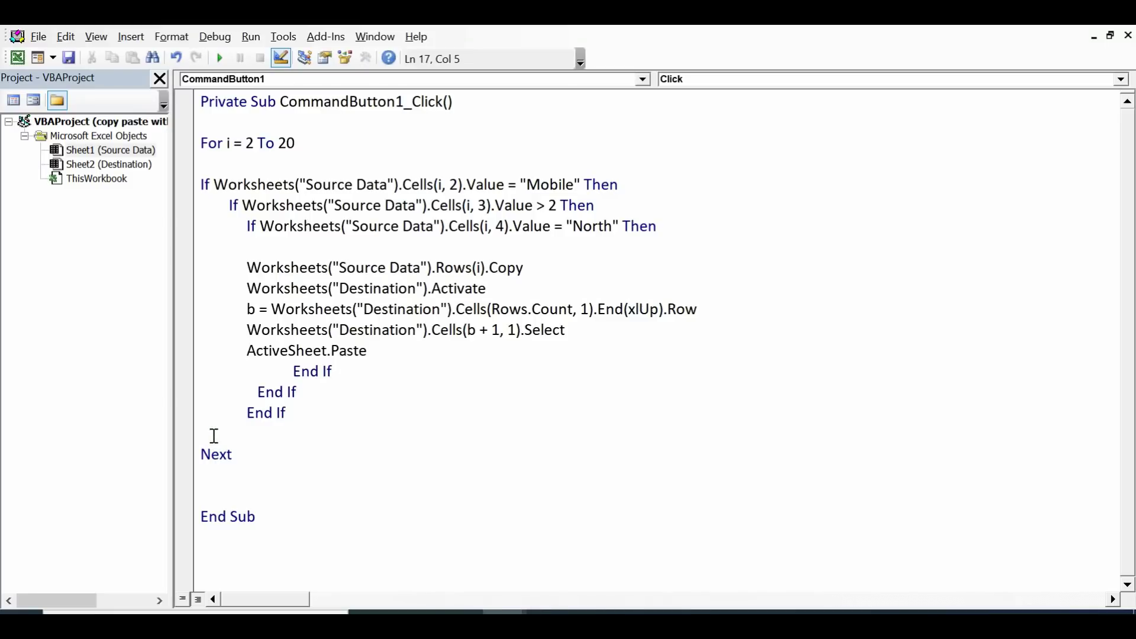
left_click(205, 435)
left_click(202, 454)
key("BackSpace")
left_click(236, 471)
left_click(219, 452)
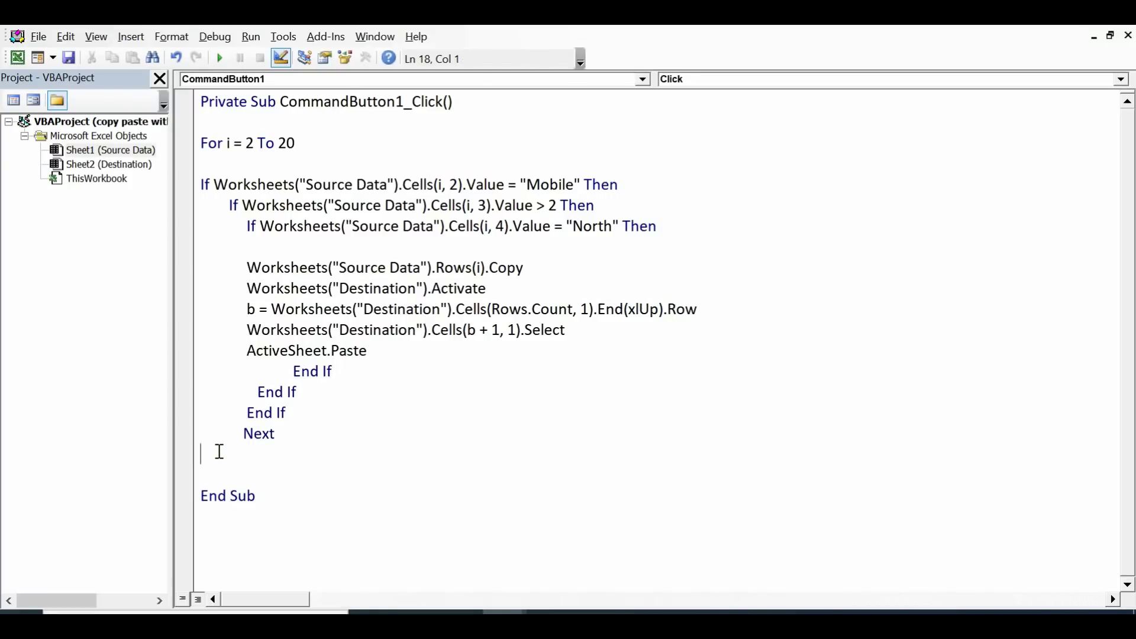
type("application.cutcopy")
Step: Before End Sub, add lines clearing copy mode, reactivating Source Data, selecting Cells(1, 1), and MsgBox ("Task is done")
key("Tab")
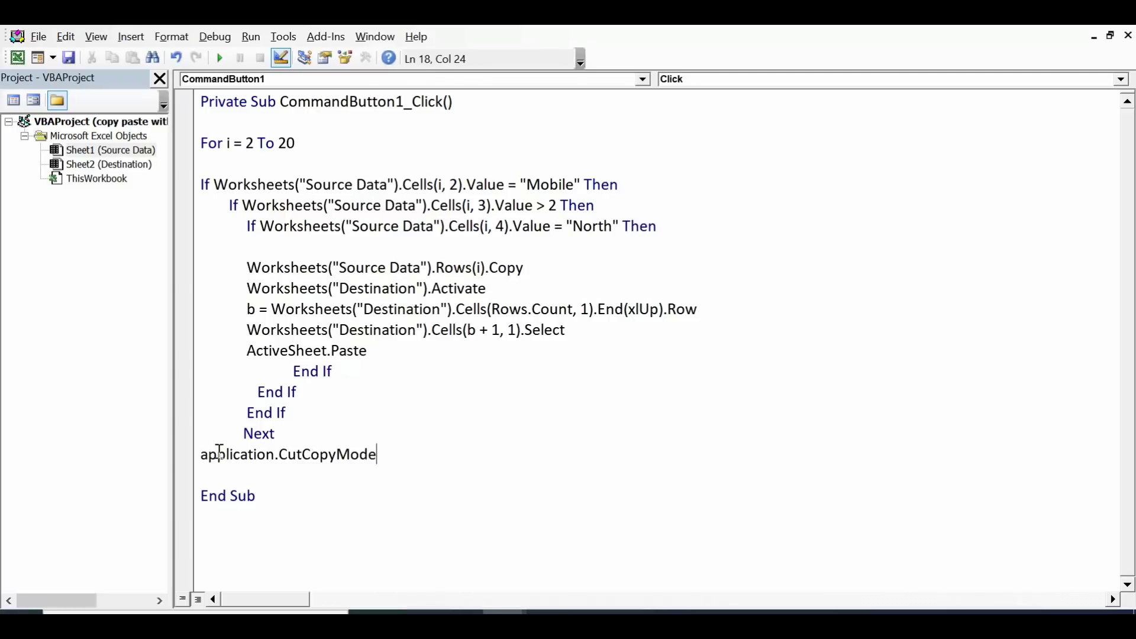
type("=false")
key("Return")
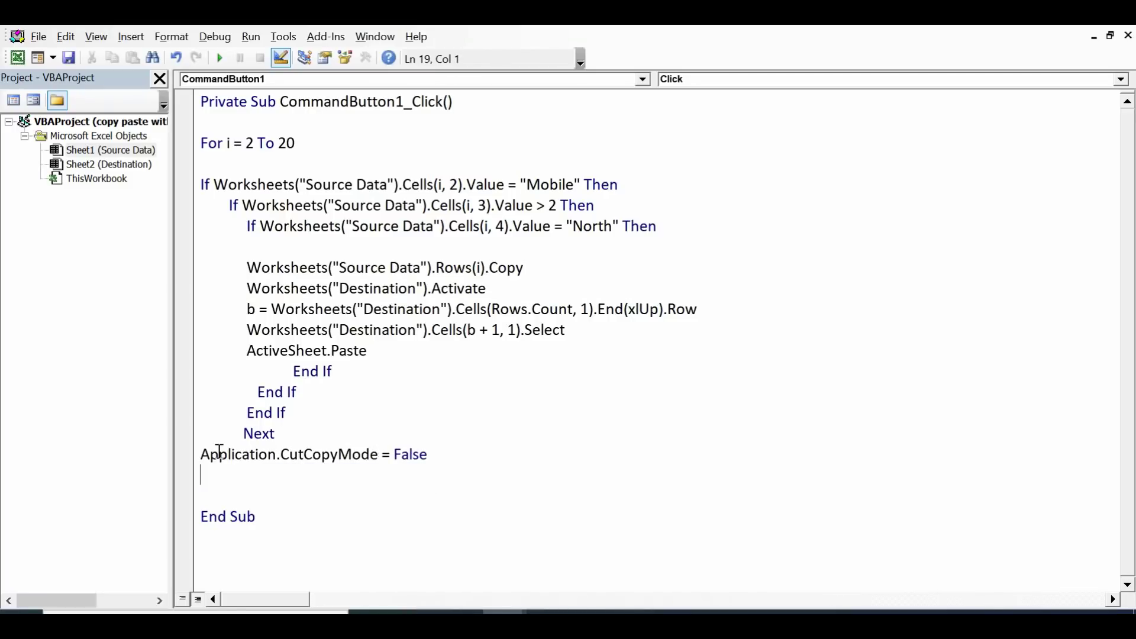
type("worksheets")
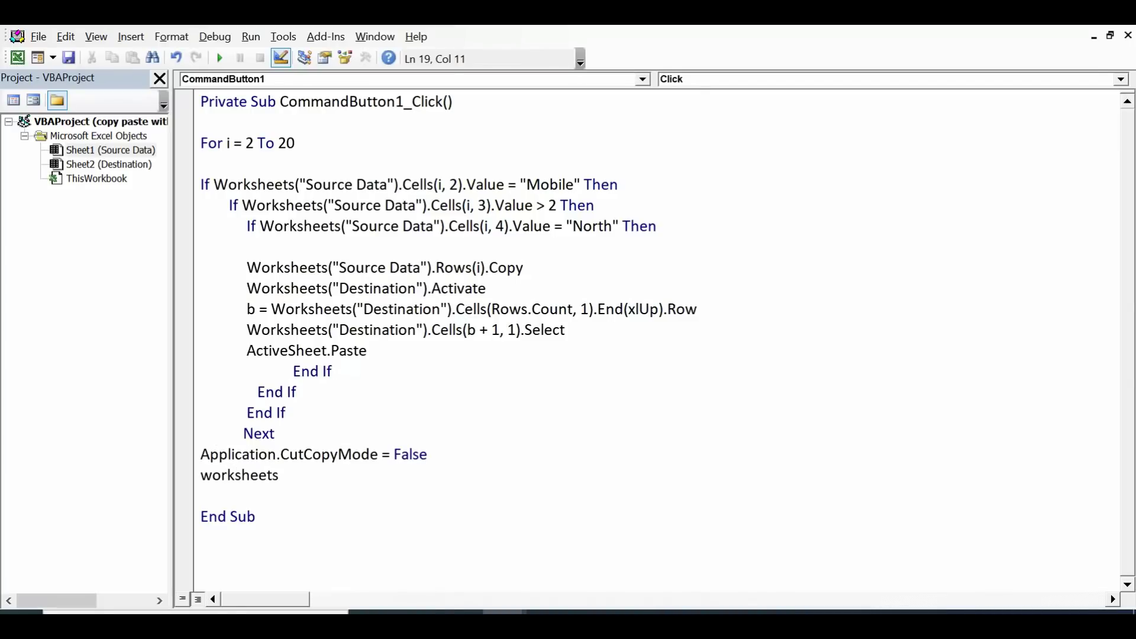
type("(\"Source Data")
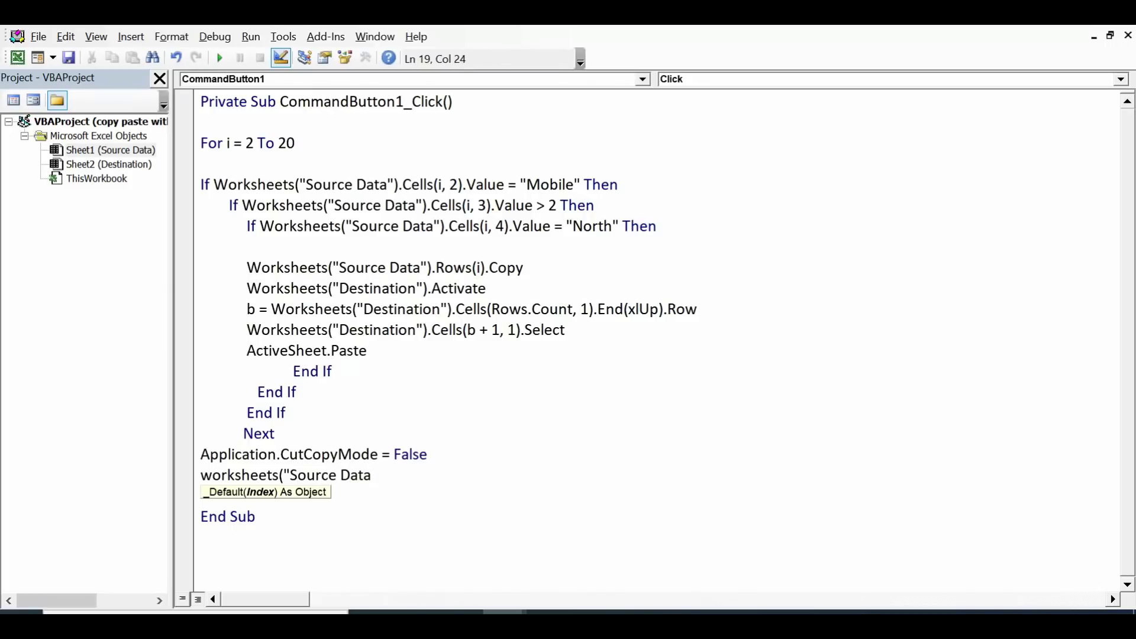
type("\").activate")
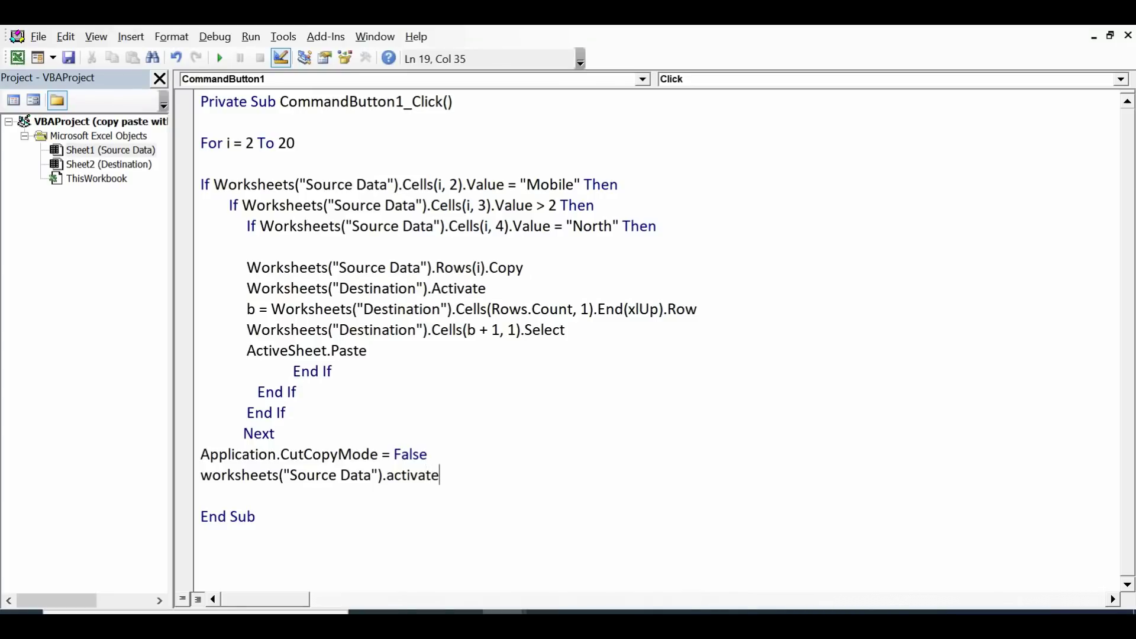
key("Return")
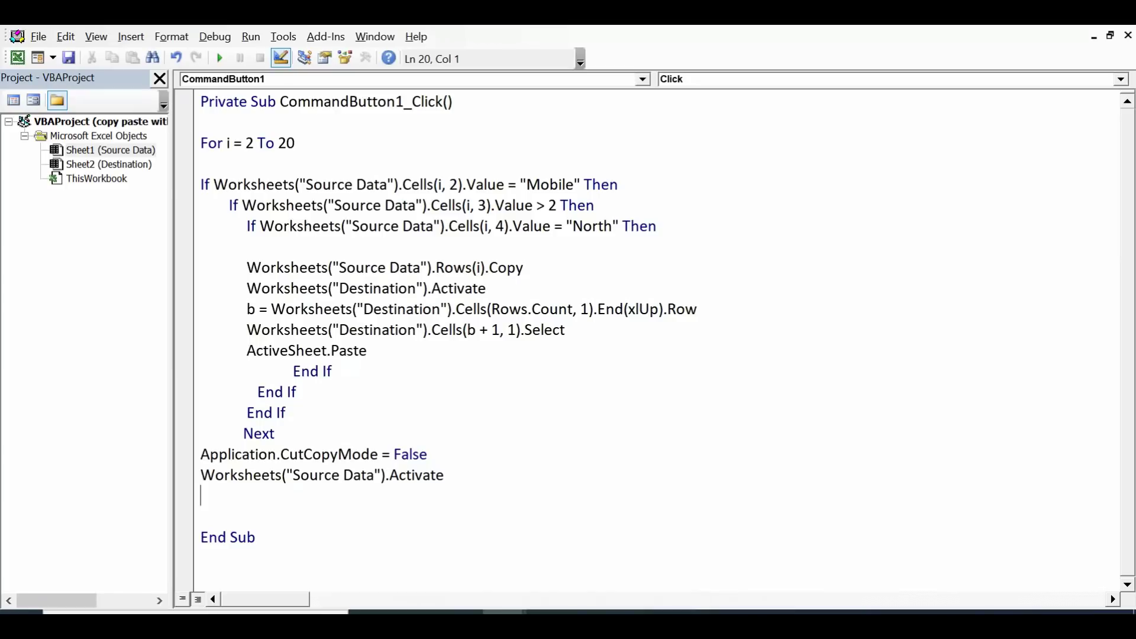
type("worksheets")
type("(\"Source Data\").cells(")
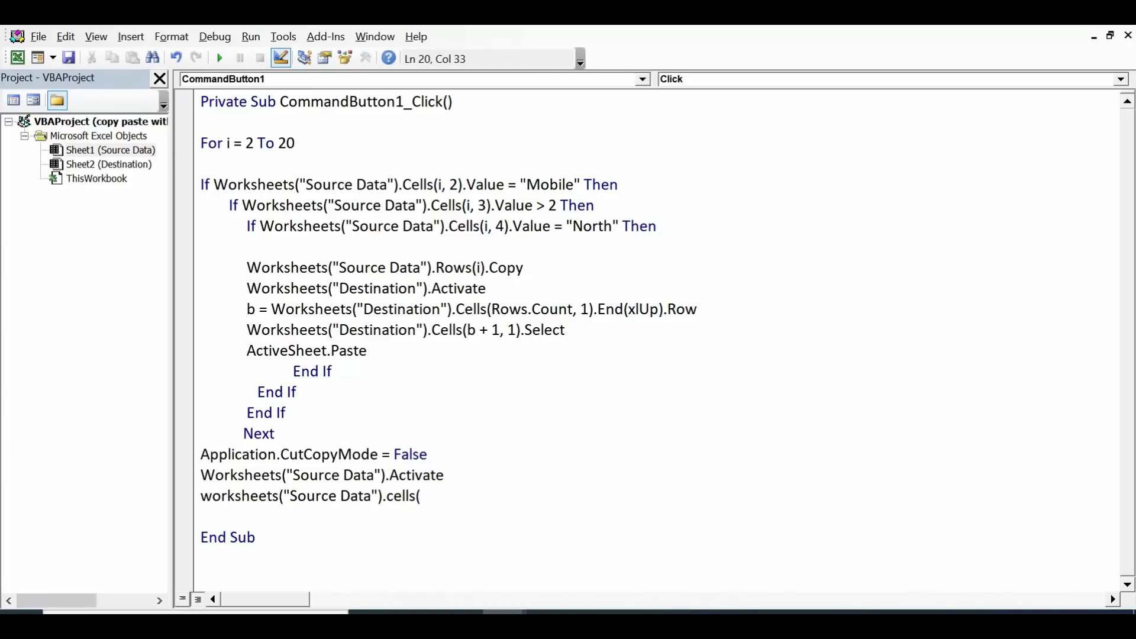
type("1, 1")
type(").select")
key("Return")
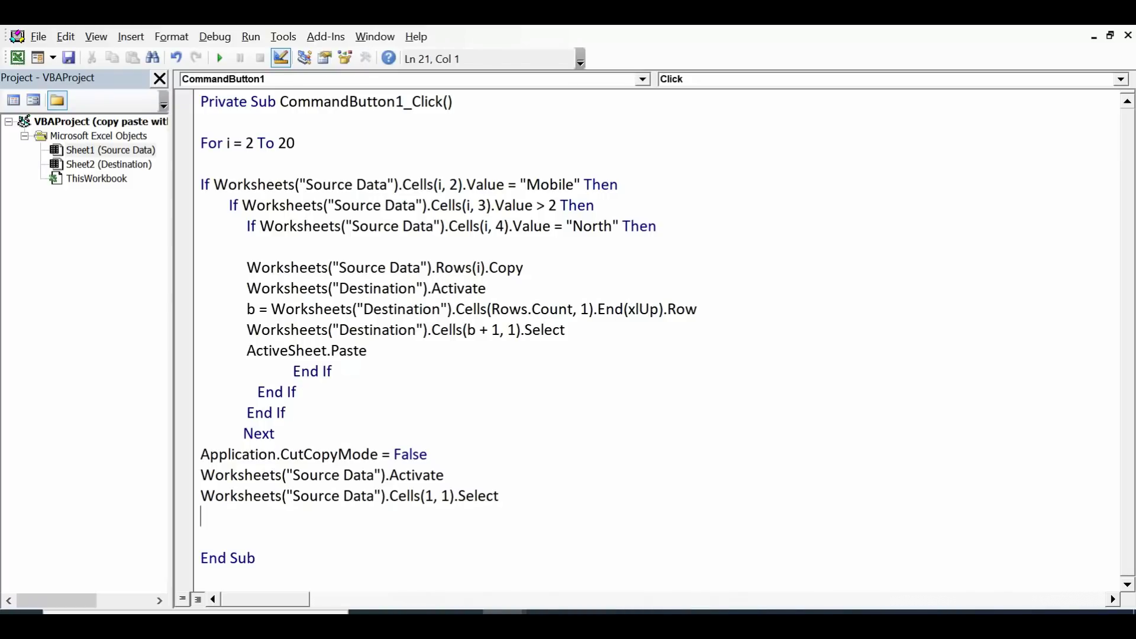
type("msgbox")
type("(")
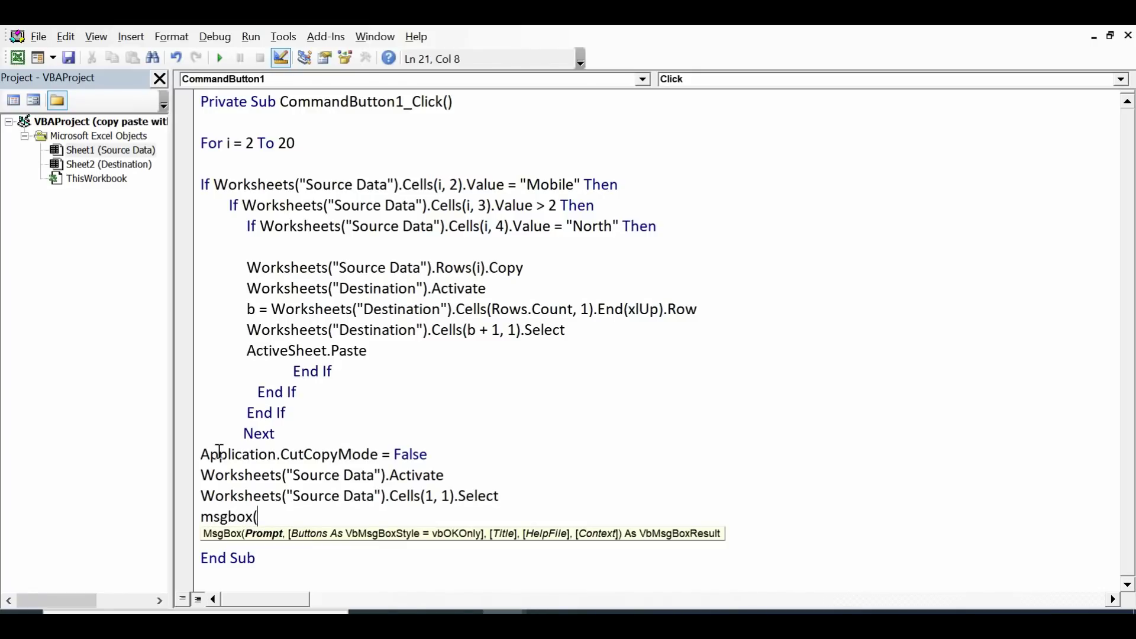
type("\"Task is done\")")
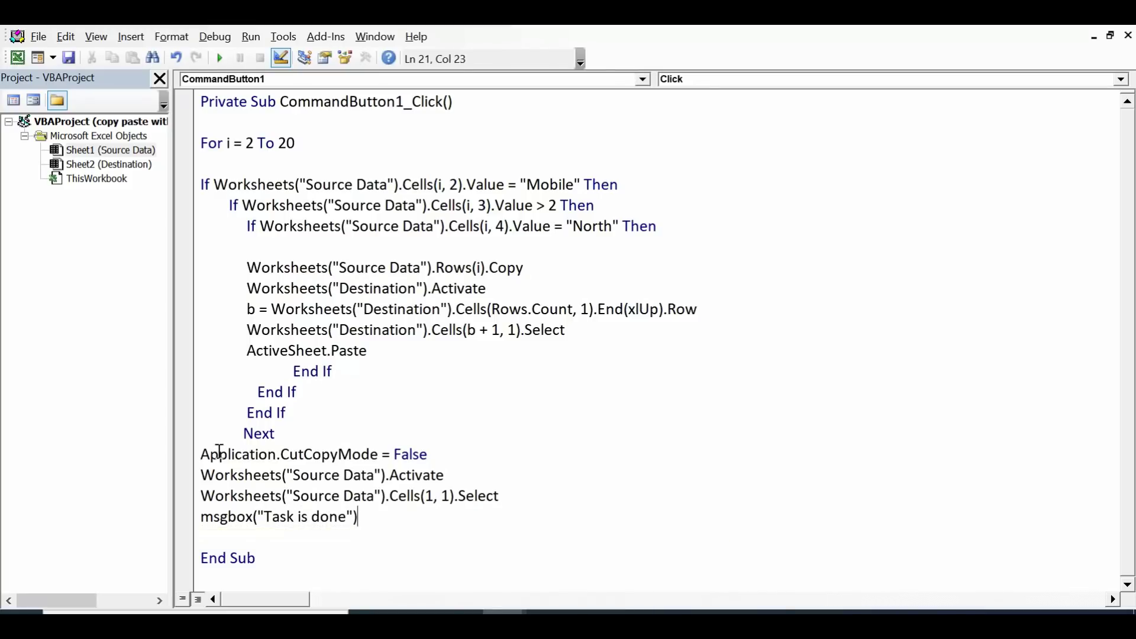
key("Down")
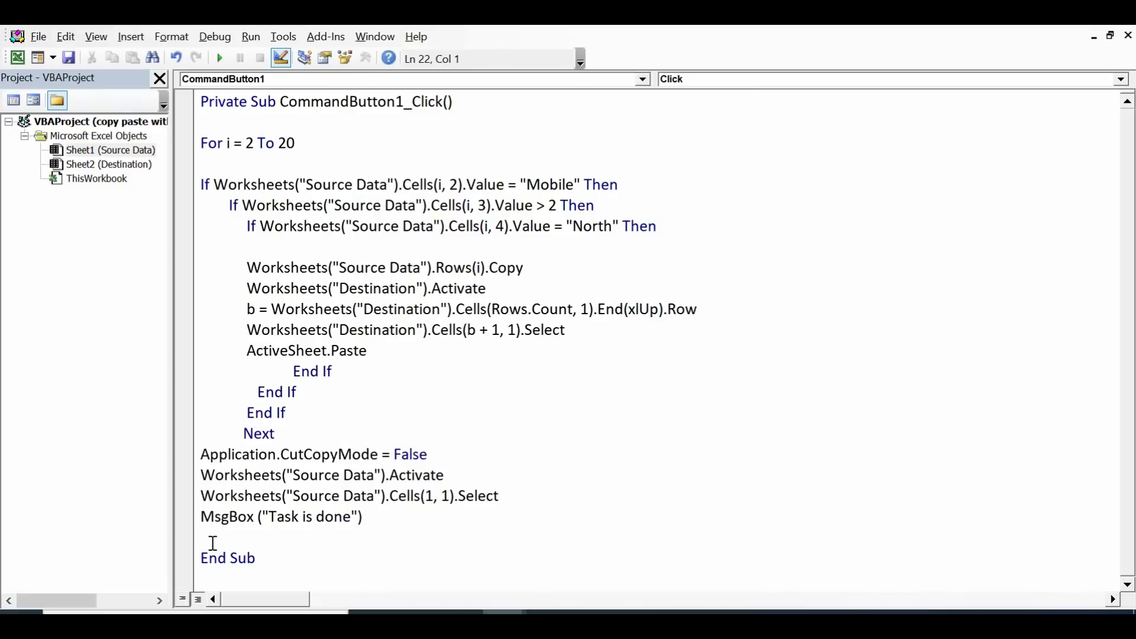
key("Delete")
left_click(687, 398)
Step: Delete Destination rows 2–3 (orders 1007 and 1013), then go back to Source Data
key("alt+F11")
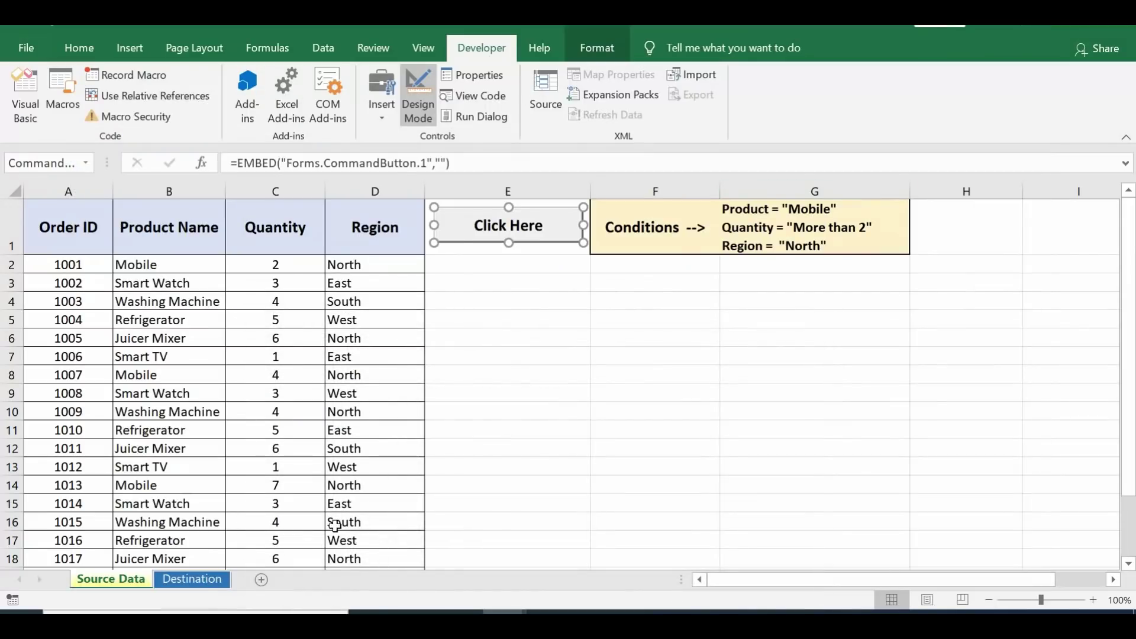
left_click(192, 578)
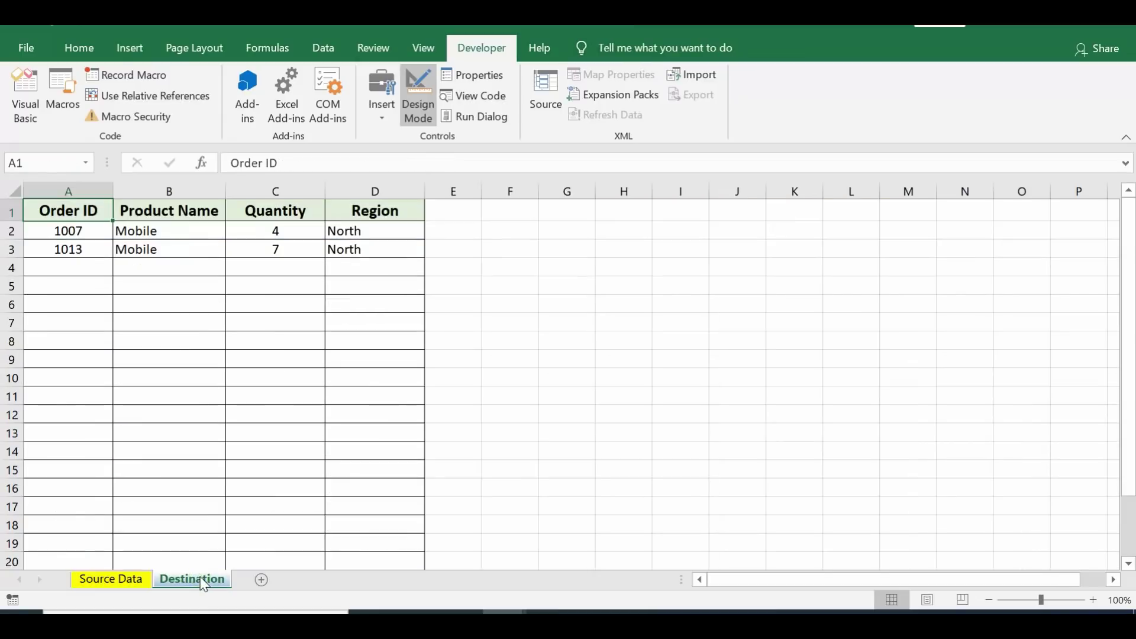
left_click_drag(11, 230, 12, 250)
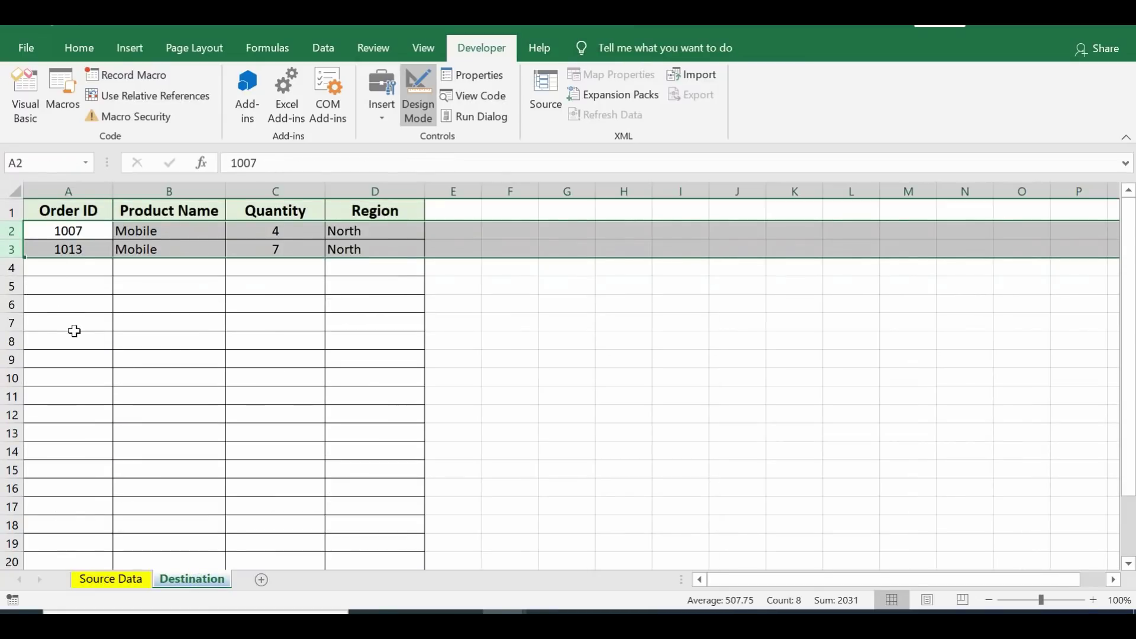
key("Delete")
left_click(184, 303)
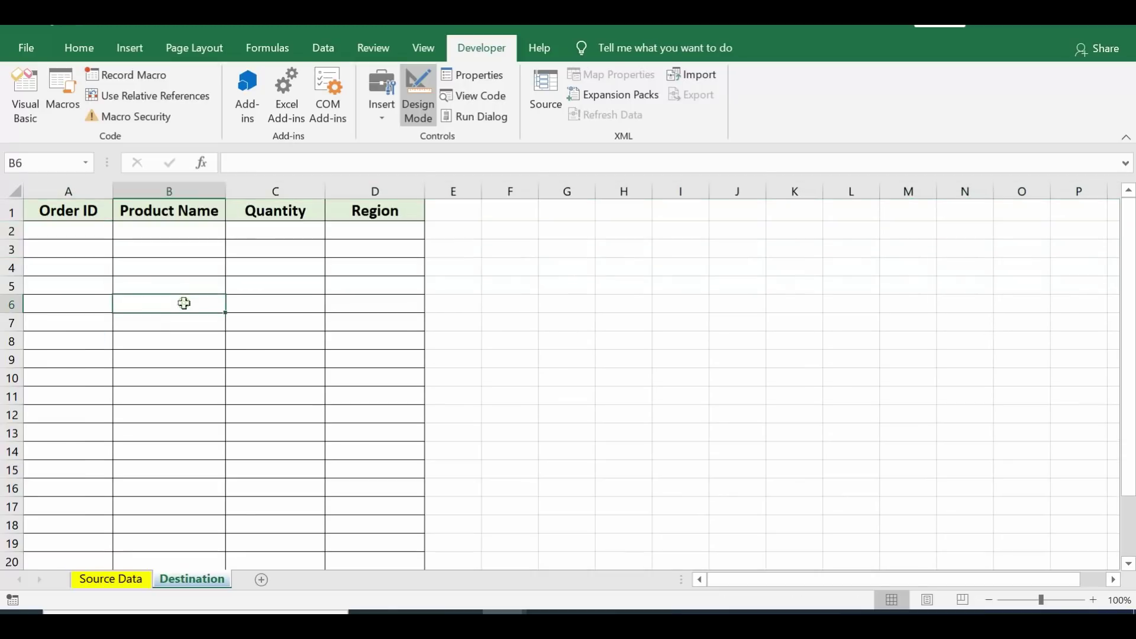
left_click(86, 219)
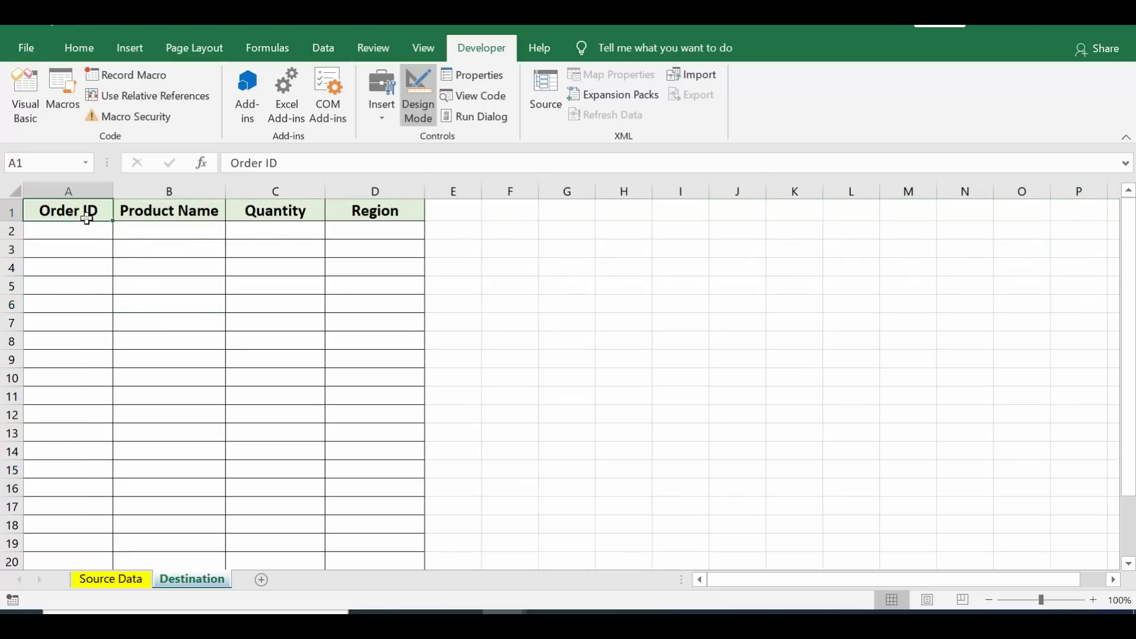
left_click(111, 580)
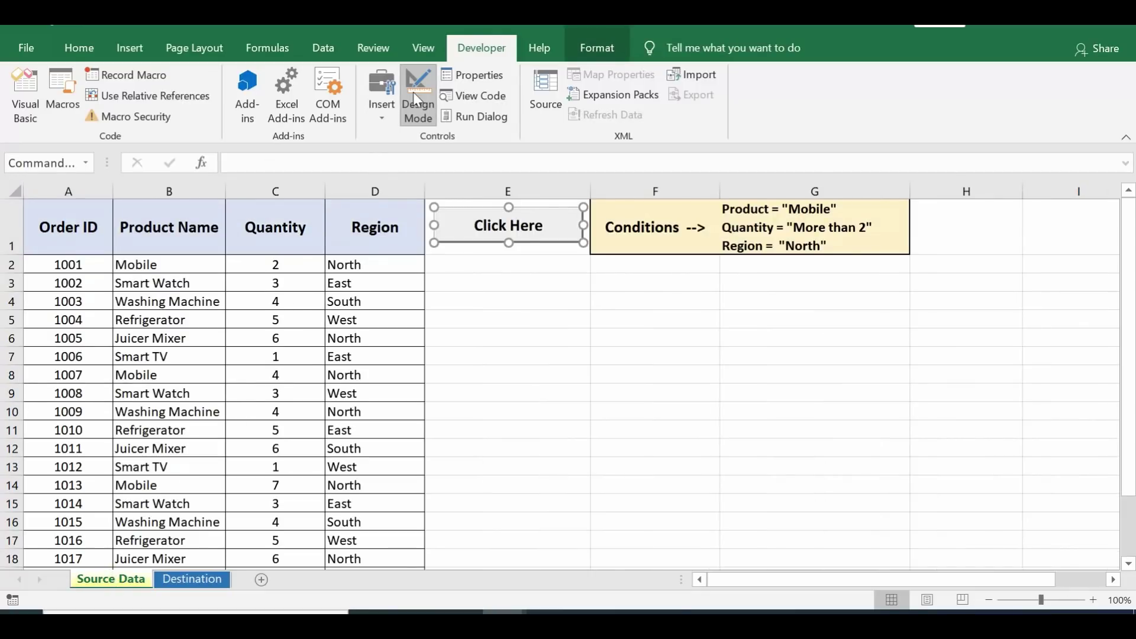
Step: Exit Design Mode, run the Click Here macro, and dismiss the 'Task is done' message
key("Escape")
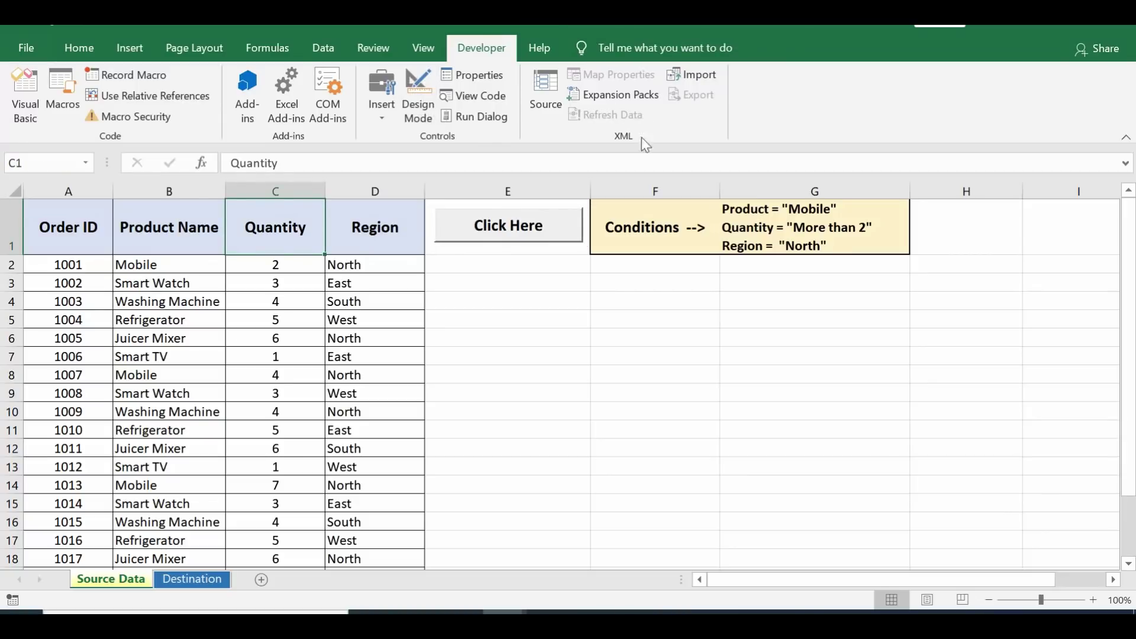
left_click(518, 229)
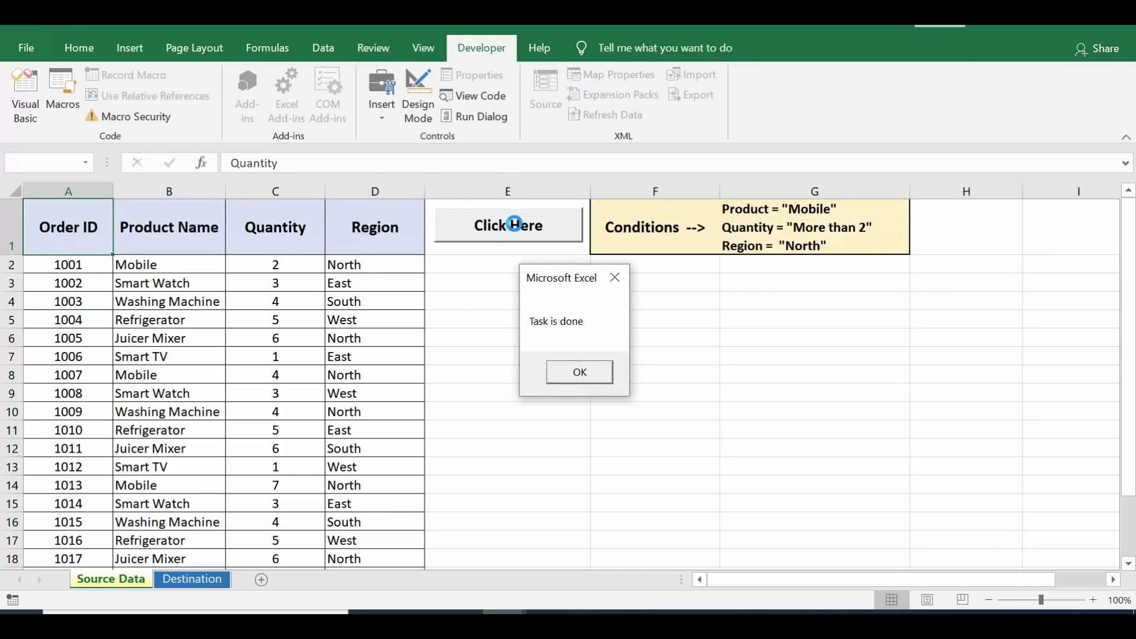
left_click(581, 376)
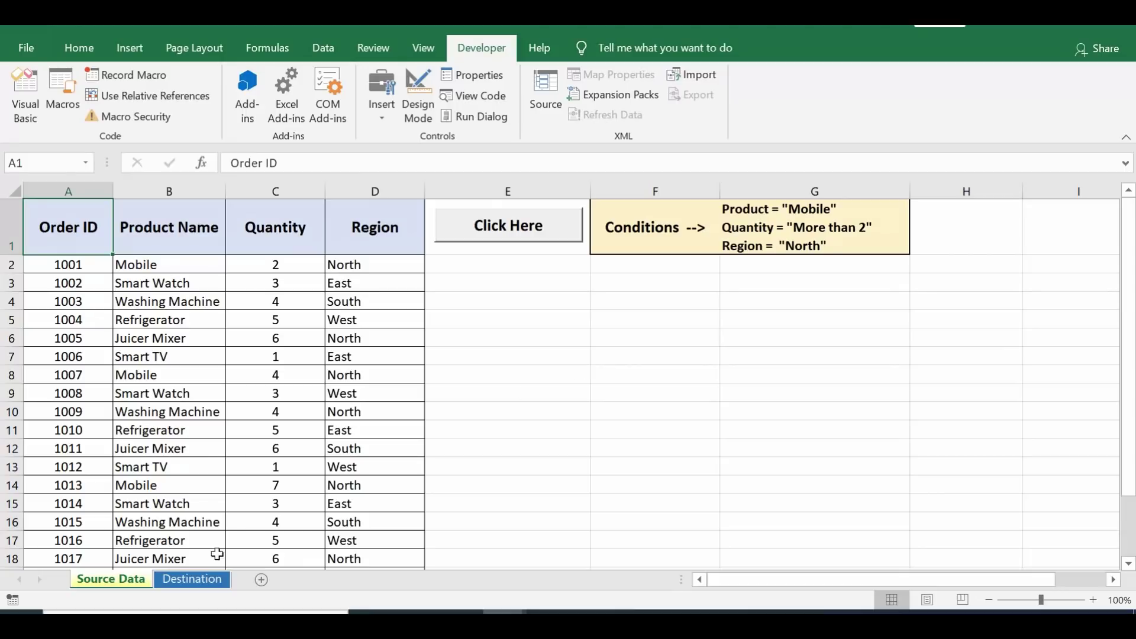
Step: Check that orders 1007 and 1013 are pasted on Destination, then return to Source Data
left_click(194, 579)
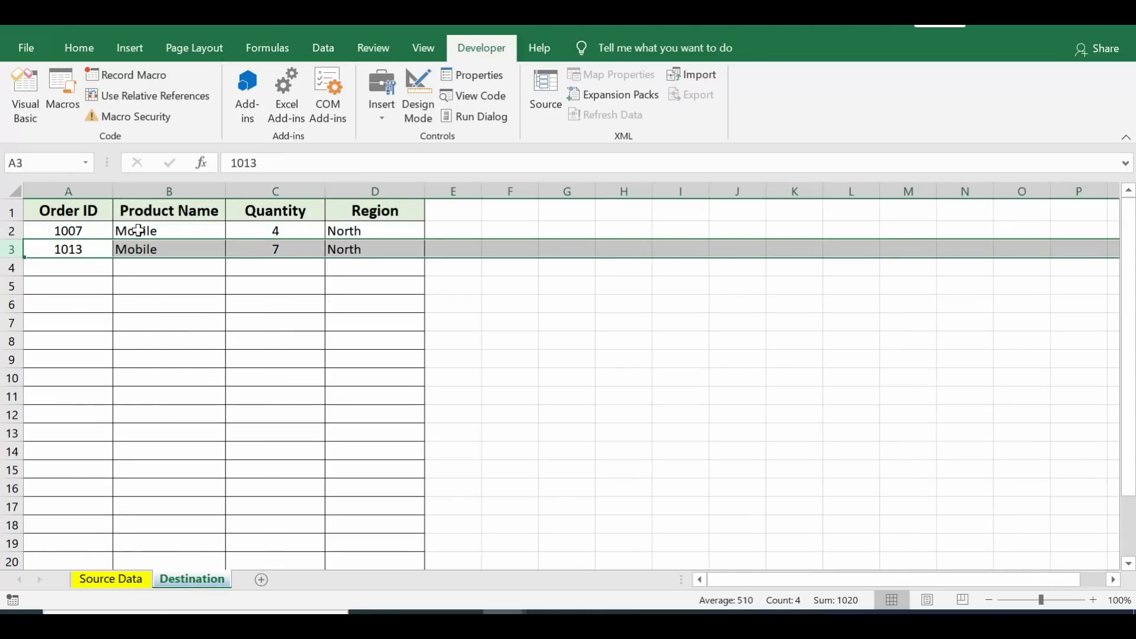
left_click(66, 229)
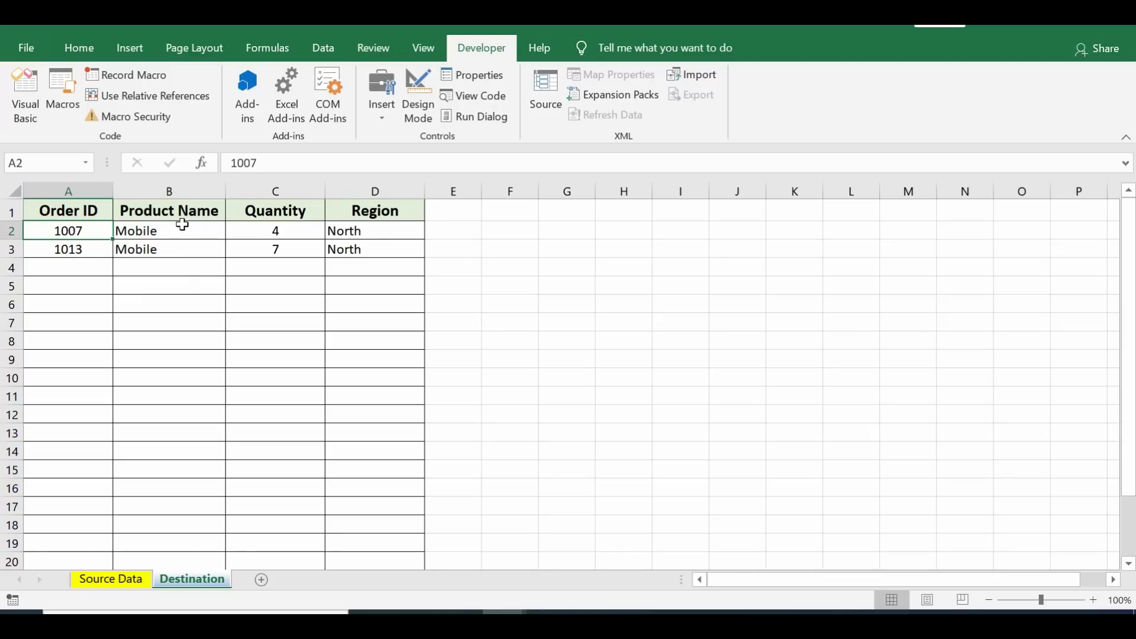
mouse_move(182, 224)
left_mouse_down()
mouse_move(275, 251)
mouse_move(353, 250)
left_mouse_up()
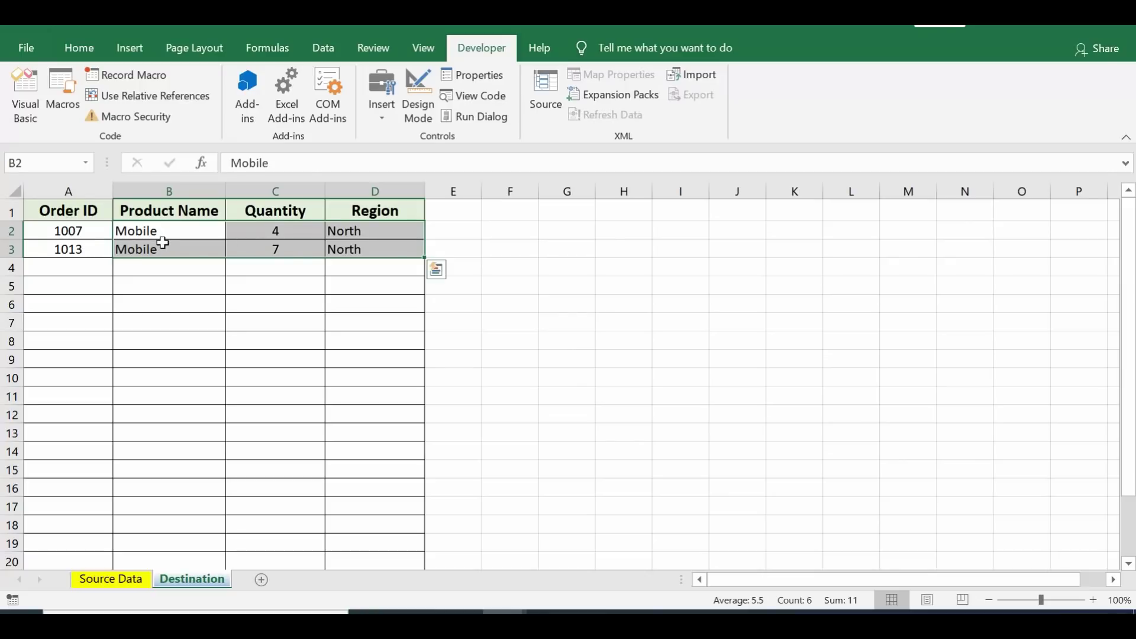
key("ctrl+Home")
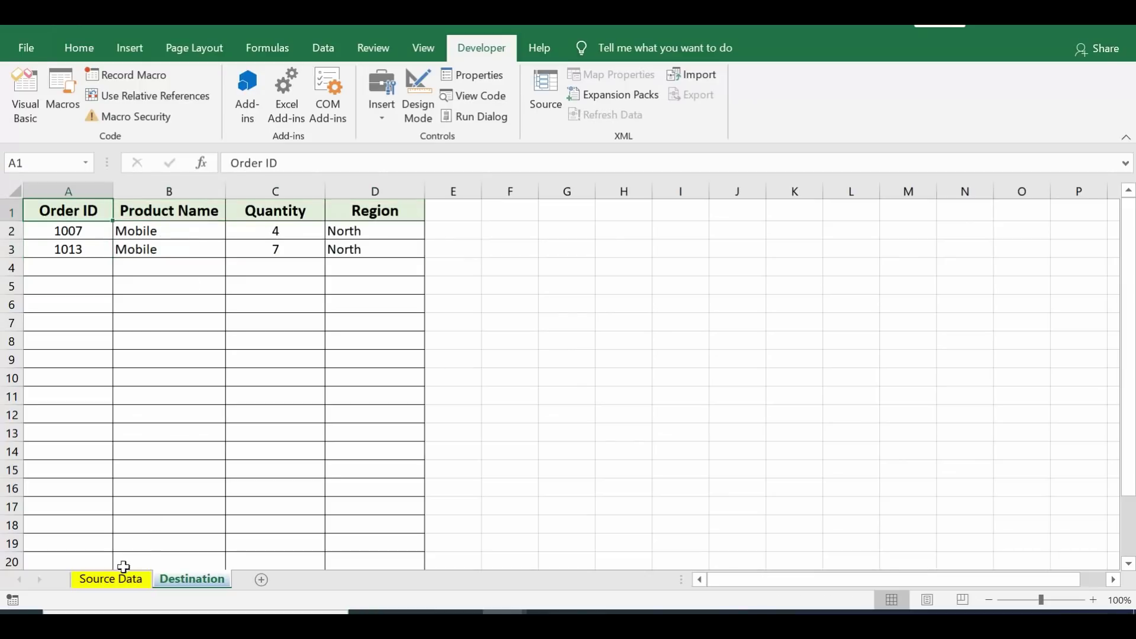
left_click(120, 580)
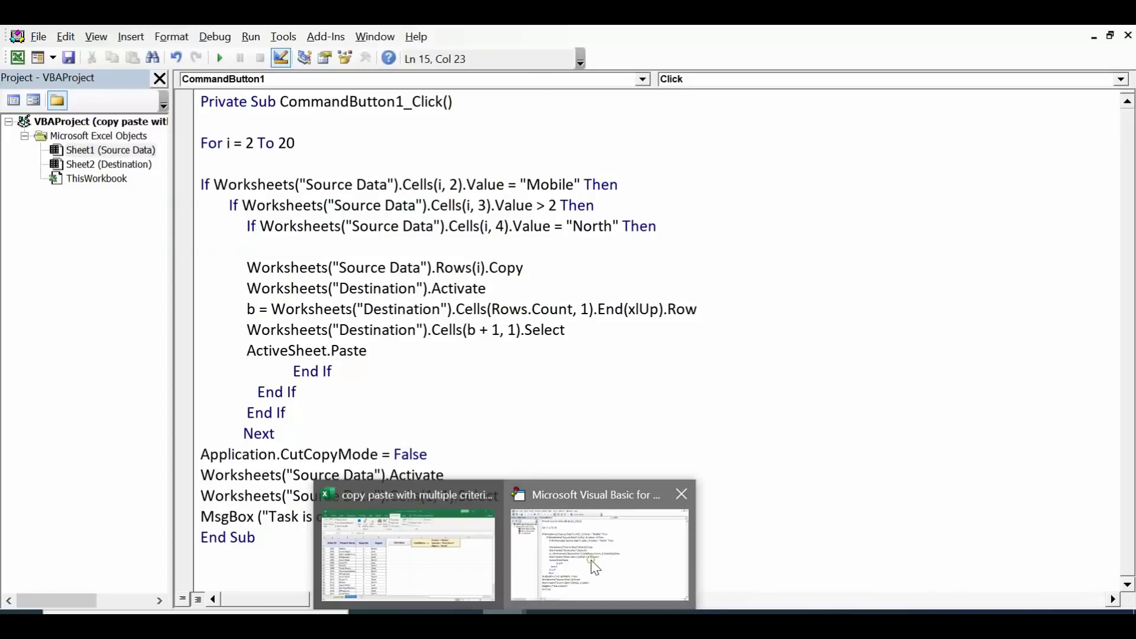
Step: In the reopened VBA editor, delete the empty line following For i = 2 To 20
left_click(592, 559)
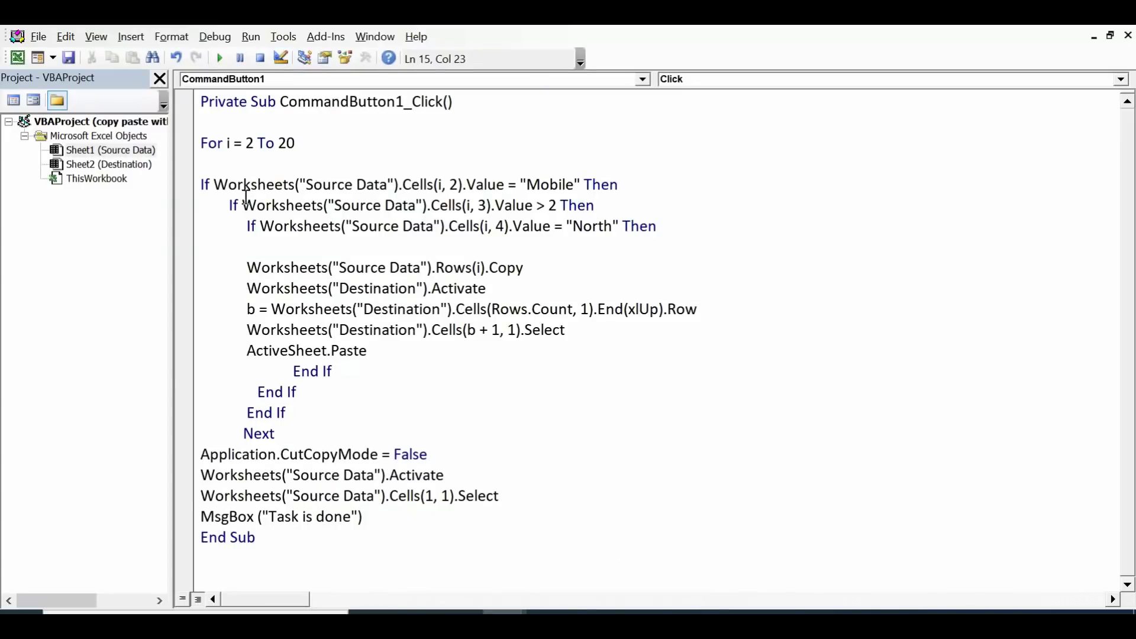
left_click(216, 166)
key("Delete")
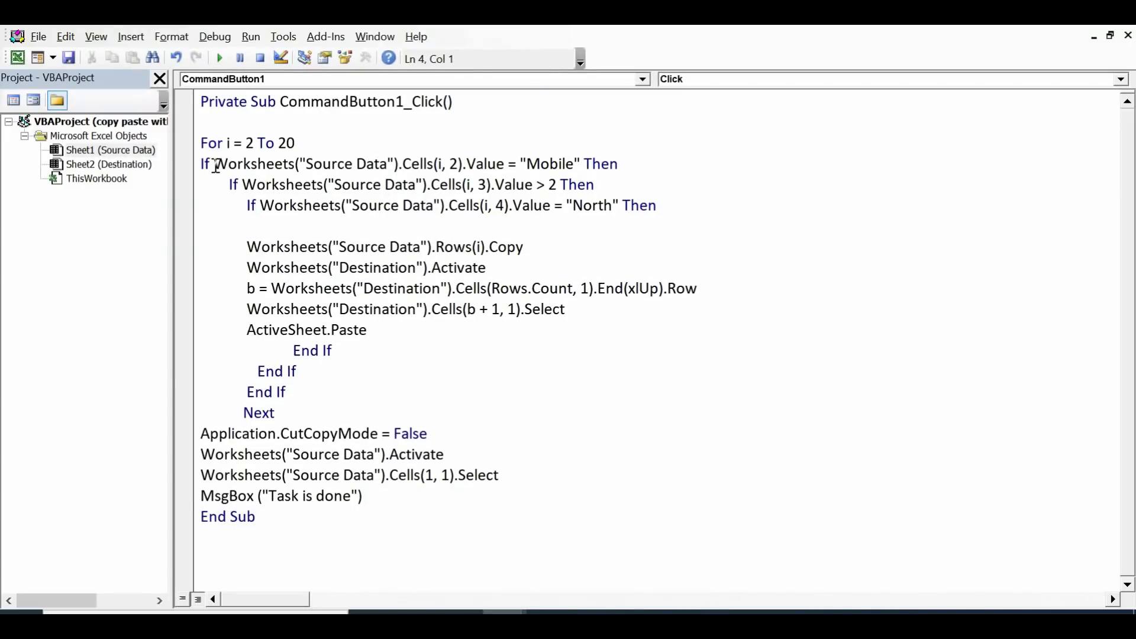
left_click(212, 124)
left_click(380, 498)
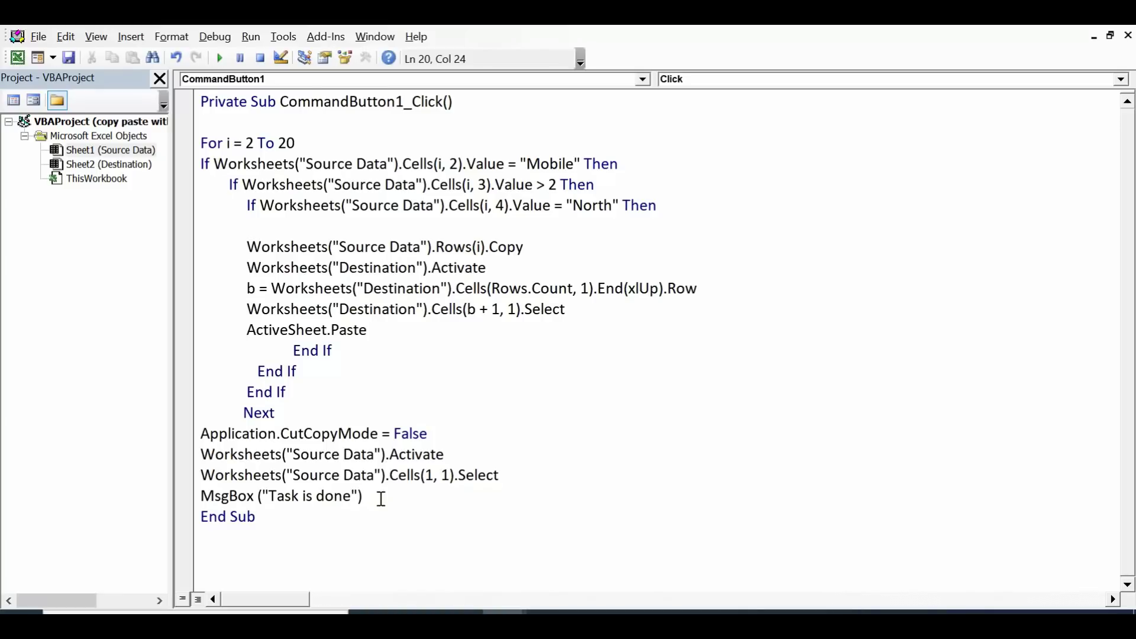